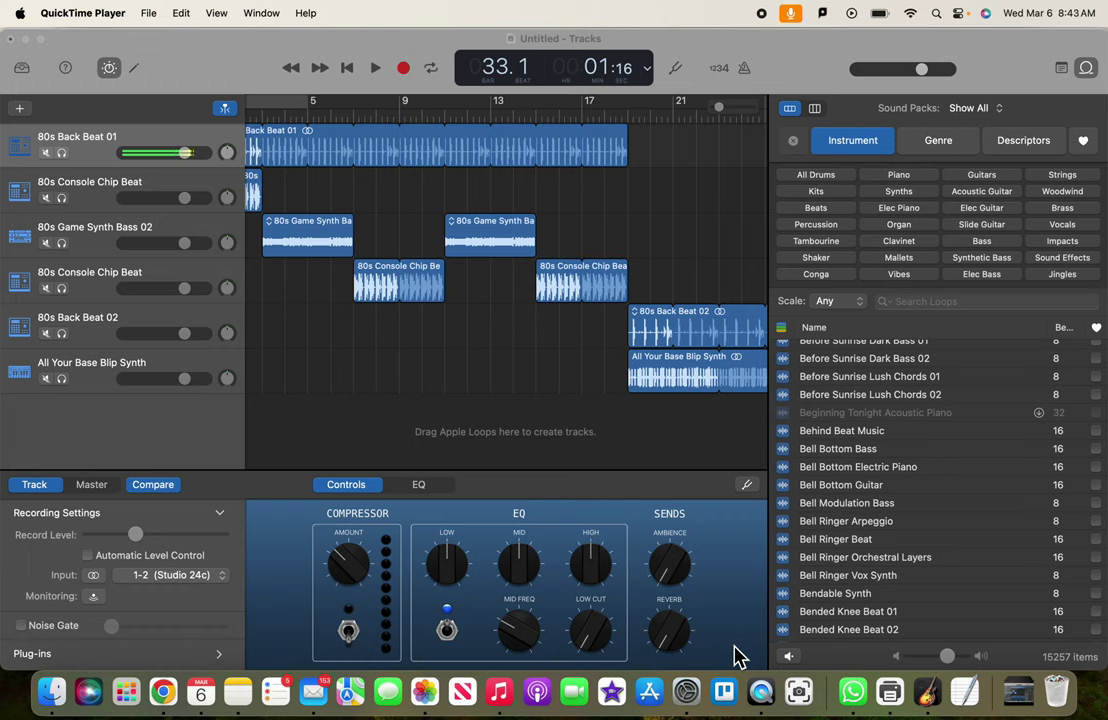
Audition the Bell Bottom Electric Piano loop in the Loop Browser, then stop it.
{"action": "left_click", "coordinate": [840, 468]}
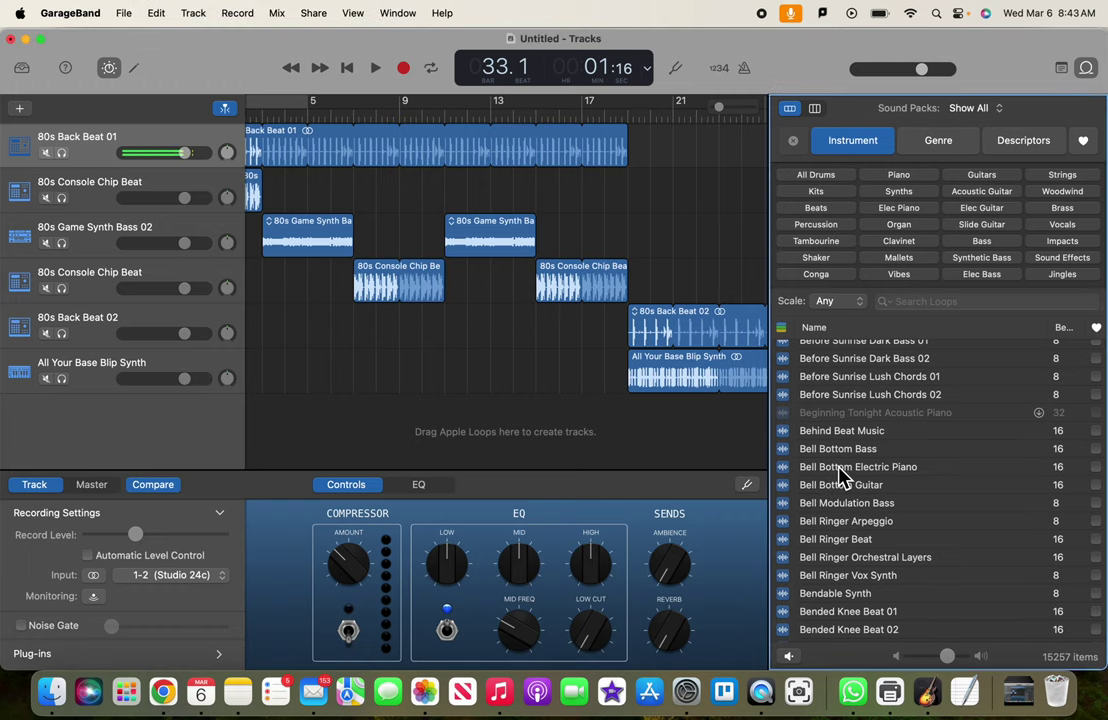
{"action": "left_click", "coordinate": [836, 473]}
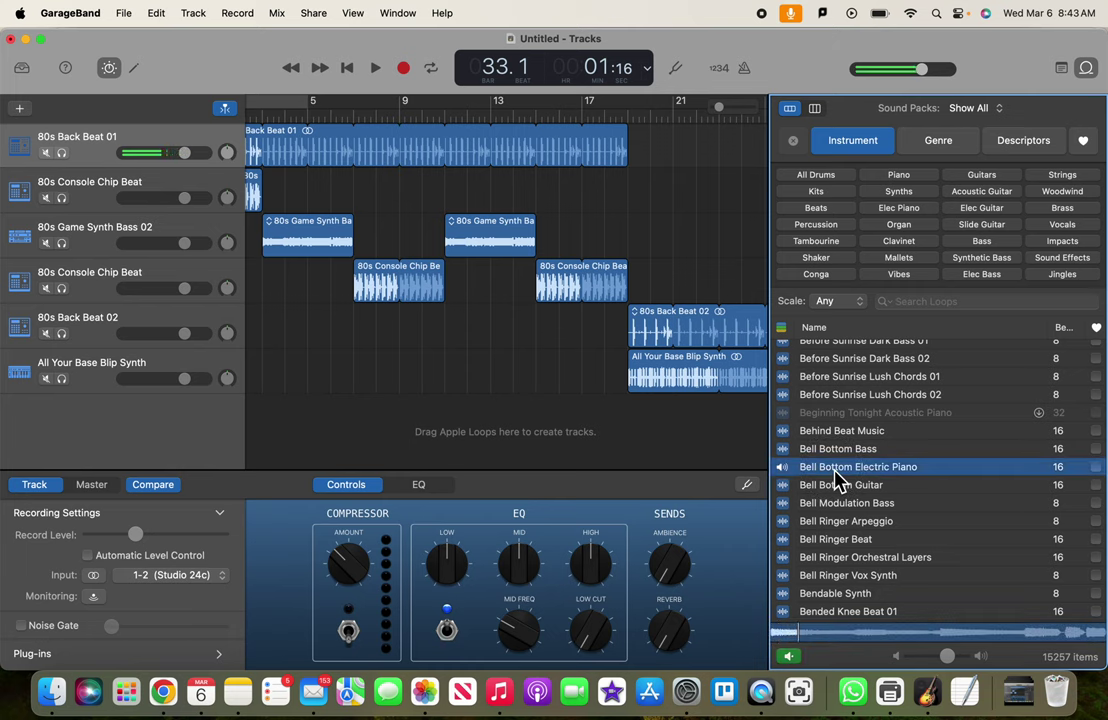
{"action": "left_click", "coordinate": [836, 478]}
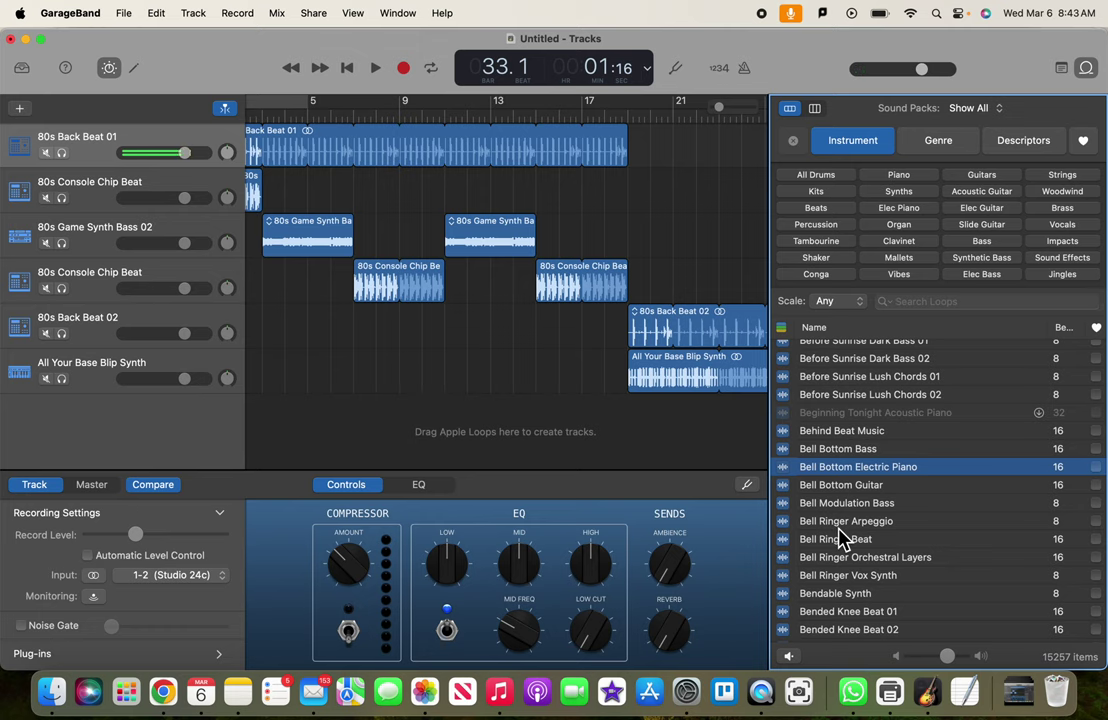
Scroll the loop list down to the Bottled Up Tech Beat loop.
{"action": "scroll", "coordinate": [840, 539], "scroll_direction": "down", "scroll_amount": 3}
{"action": "scroll", "coordinate": [840, 539], "scroll_direction": "down", "scroll_amount": 2}
{"action": "scroll", "coordinate": [840, 539], "scroll_direction": "down", "scroll_amount": 3}
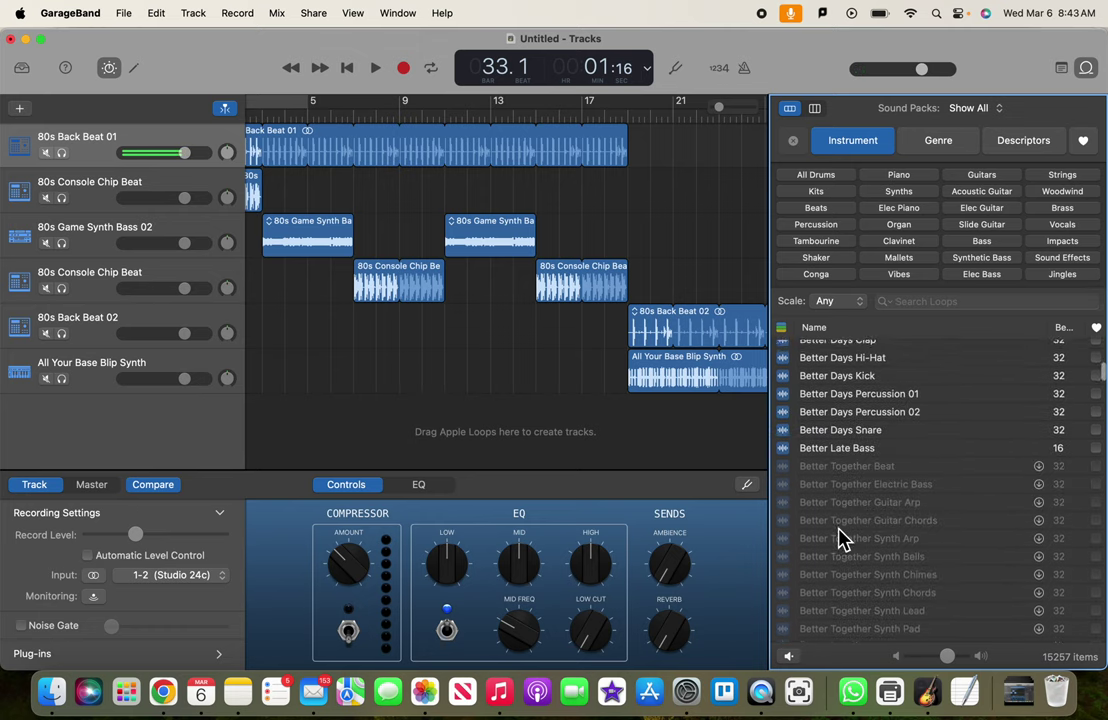
{"action": "scroll", "coordinate": [840, 539], "scroll_direction": "down", "scroll_amount": 3}
{"action": "scroll", "coordinate": [840, 539], "scroll_direction": "down", "scroll_amount": 3}
{"action": "scroll", "coordinate": [840, 539], "scroll_direction": "down", "scroll_amount": 2}
{"action": "scroll", "coordinate": [840, 539], "scroll_direction": "down", "scroll_amount": 3}
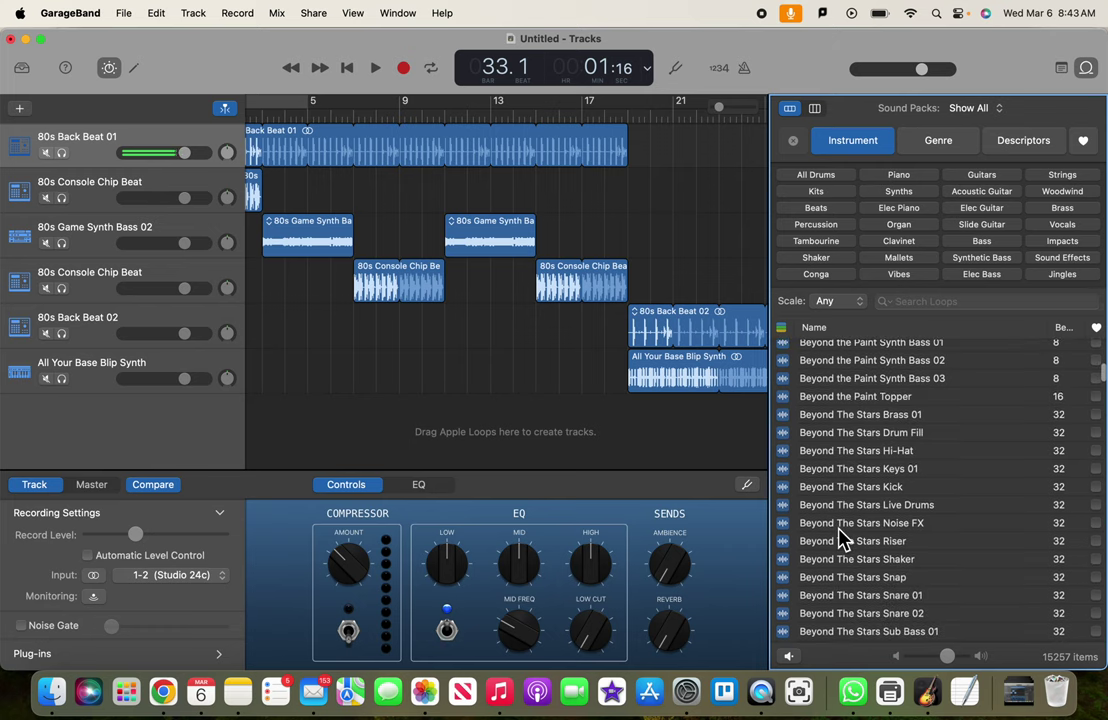
{"action": "scroll", "coordinate": [840, 539], "scroll_direction": "down", "scroll_amount": 5}
{"action": "scroll", "coordinate": [840, 539], "scroll_direction": "down", "scroll_amount": 5}
{"action": "scroll", "coordinate": [840, 539], "scroll_direction": "down", "scroll_amount": 3}
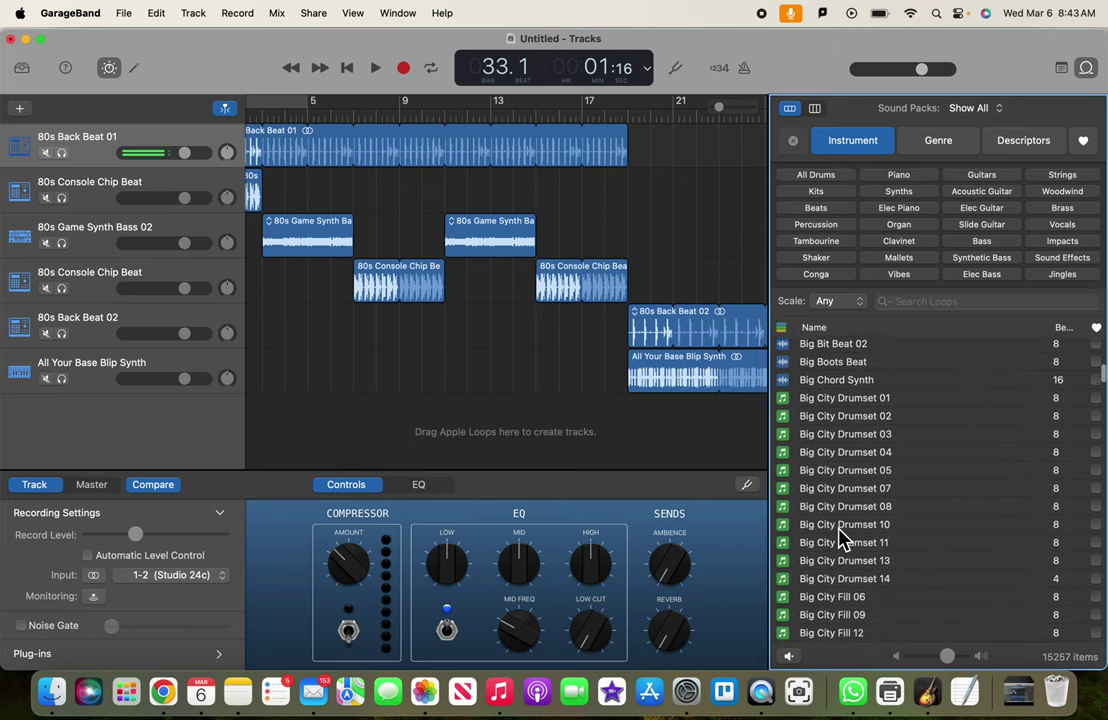
{"action": "scroll", "coordinate": [840, 539], "scroll_direction": "down", "scroll_amount": 5}
{"action": "scroll", "coordinate": [840, 539], "scroll_direction": "down", "scroll_amount": 5}
{"action": "scroll", "coordinate": [840, 539], "scroll_direction": "down", "scroll_amount": 5}
{"action": "scroll", "coordinate": [840, 539], "scroll_direction": "down", "scroll_amount": 5}
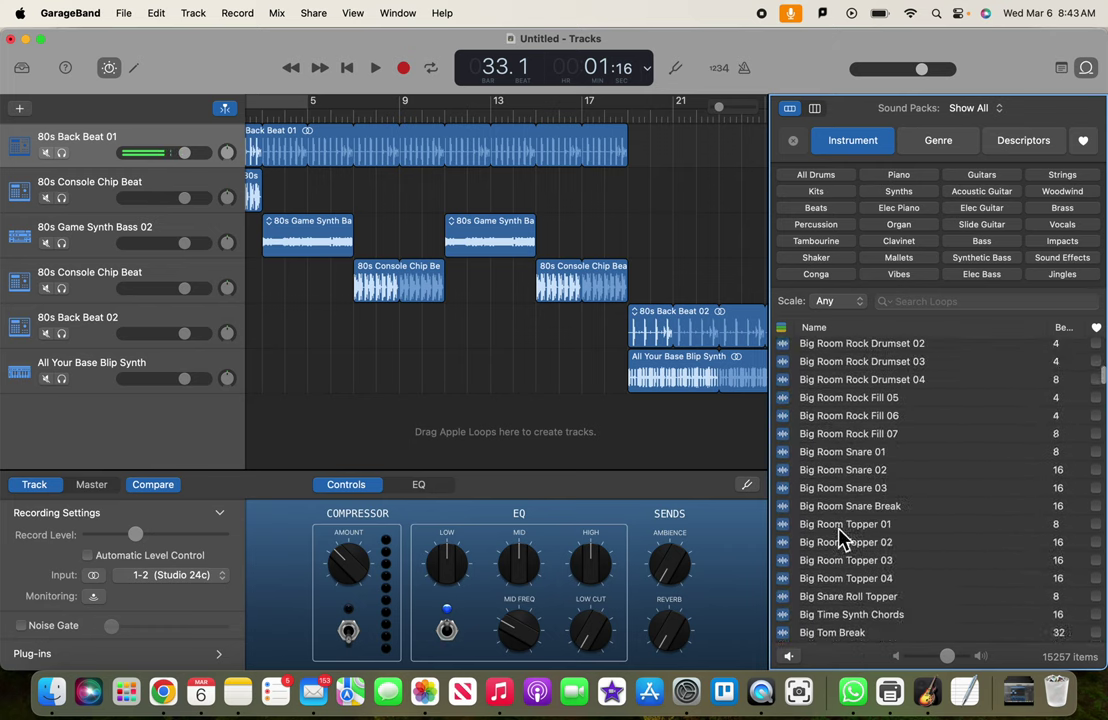
{"action": "scroll", "coordinate": [840, 539], "scroll_direction": "down", "scroll_amount": 5}
{"action": "scroll", "coordinate": [840, 539], "scroll_direction": "down", "scroll_amount": 5}
{"action": "scroll", "coordinate": [840, 539], "scroll_direction": "down", "scroll_amount": 5}
{"action": "scroll", "coordinate": [840, 539], "scroll_direction": "down", "scroll_amount": 5}
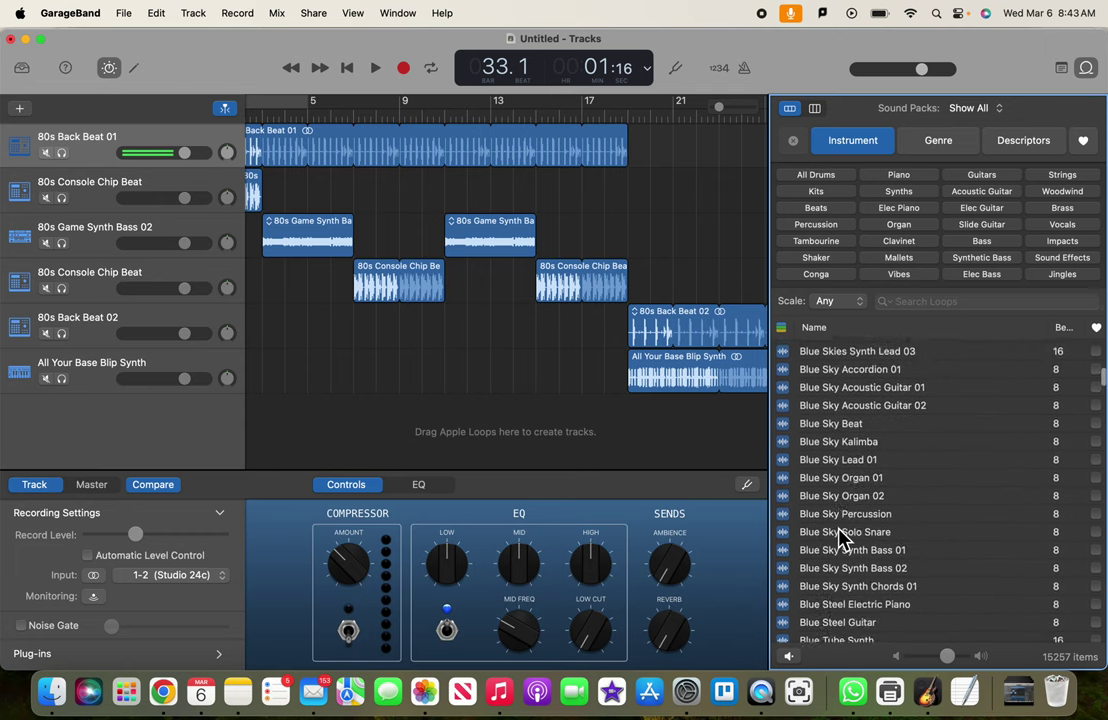
{"action": "scroll", "coordinate": [840, 539], "scroll_direction": "down", "scroll_amount": 5}
{"action": "scroll", "coordinate": [840, 539], "scroll_direction": "down", "scroll_amount": 5}
{"action": "scroll", "coordinate": [840, 539], "scroll_direction": "down", "scroll_amount": 5}
{"action": "scroll", "coordinate": [840, 539], "scroll_direction": "down", "scroll_amount": 5}
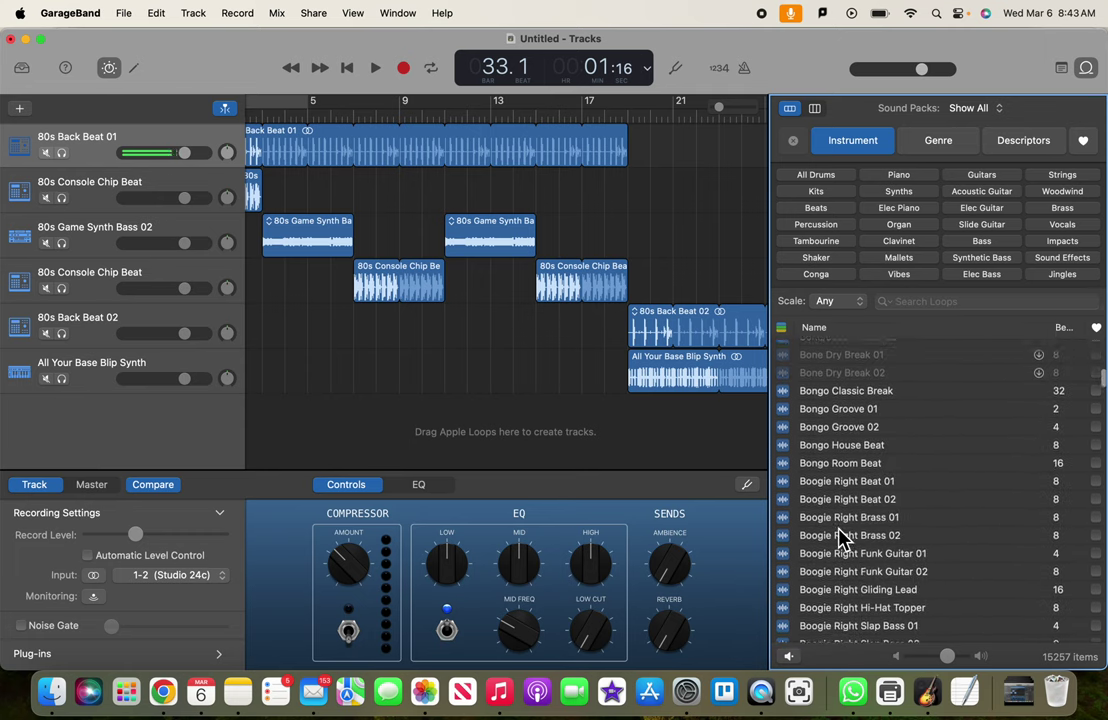
{"action": "scroll", "coordinate": [840, 539], "scroll_direction": "down", "scroll_amount": 2}
{"action": "scroll", "coordinate": [840, 539], "scroll_direction": "down", "scroll_amount": 10}
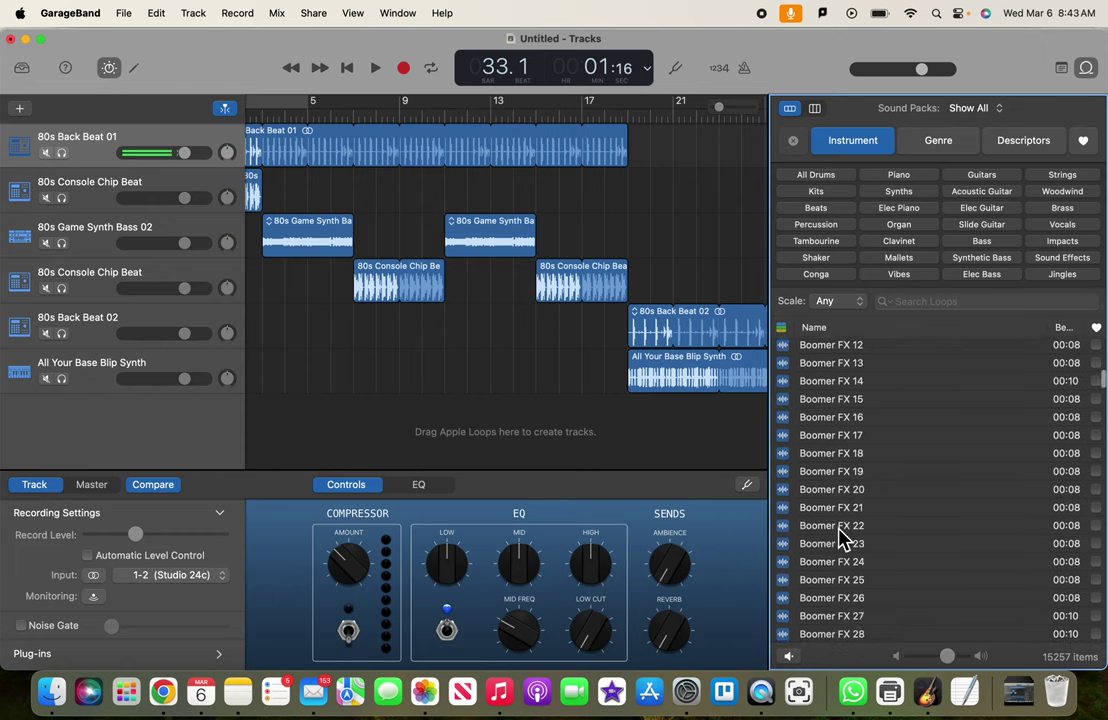
{"action": "scroll", "coordinate": [840, 539], "scroll_direction": "down", "scroll_amount": 5}
{"action": "scroll", "coordinate": [840, 539], "scroll_direction": "down", "scroll_amount": 1}
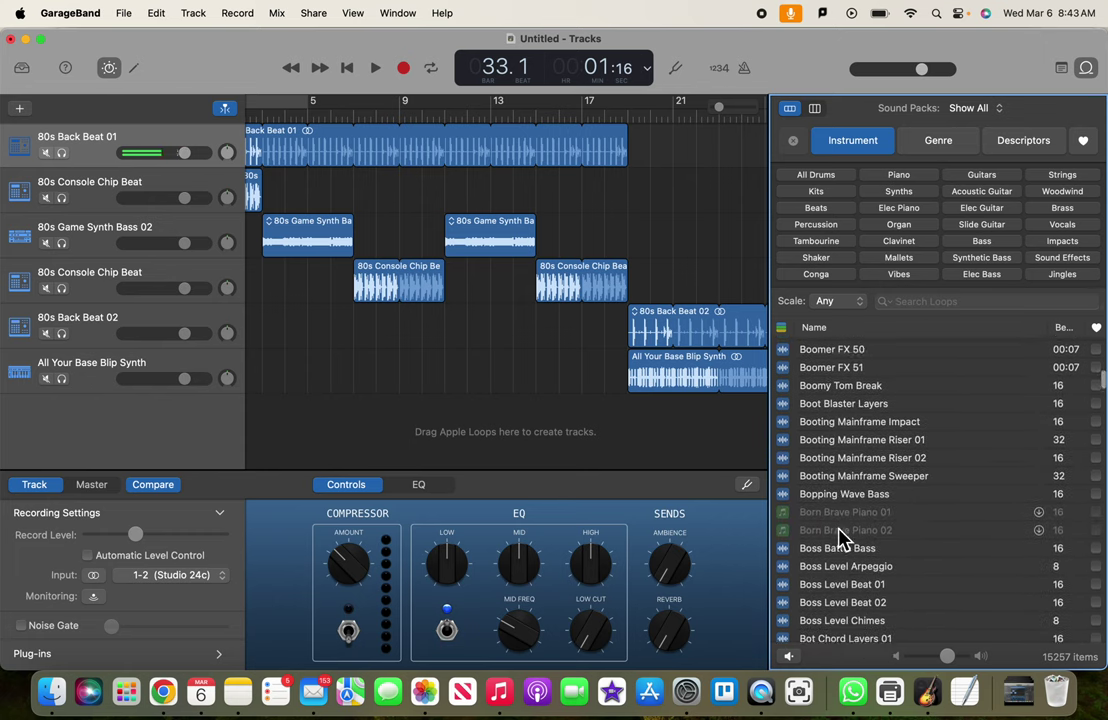
{"action": "scroll", "coordinate": [840, 539], "scroll_direction": "down", "scroll_amount": 1}
{"action": "scroll", "coordinate": [840, 539], "scroll_direction": "down", "scroll_amount": 4}
{"action": "scroll", "coordinate": [840, 539], "scroll_direction": "down", "scroll_amount": 3}
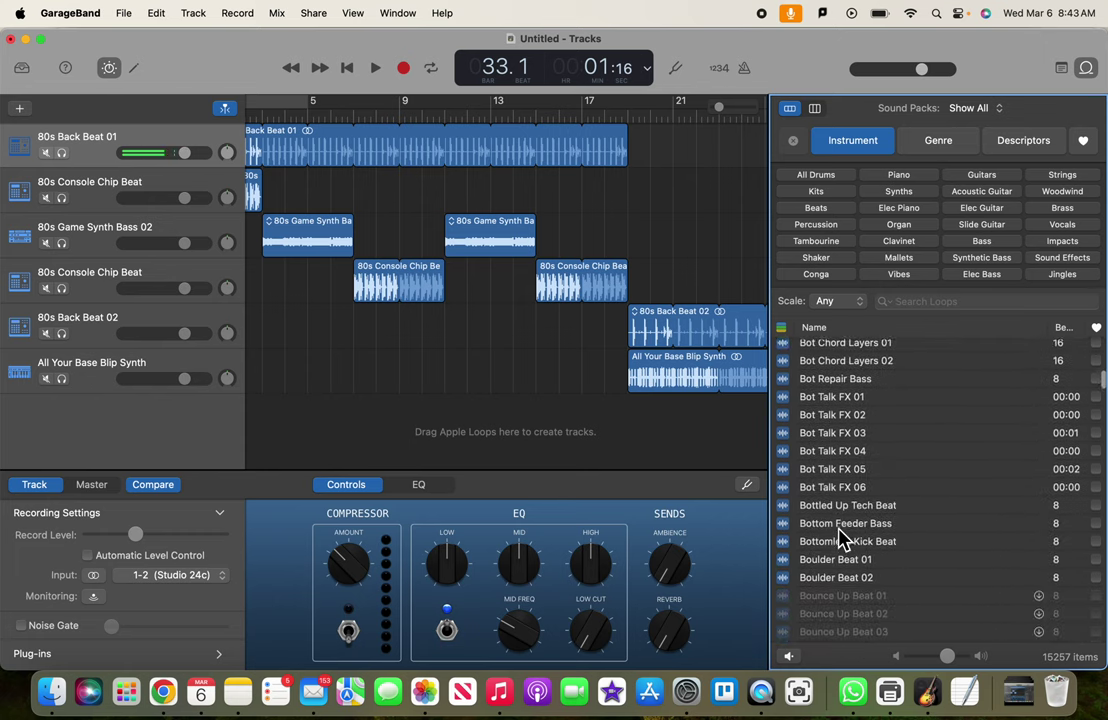
{"action": "scroll", "coordinate": [840, 539], "scroll_direction": "down", "scroll_amount": 1}
{"action": "scroll", "coordinate": [843, 484], "scroll_direction": "down", "scroll_amount": 1}
Audition Bottled Up Tech Beat, drop it on a new track at bar 3, and loop it to bar 7.
{"action": "left_click", "coordinate": [848, 462]}
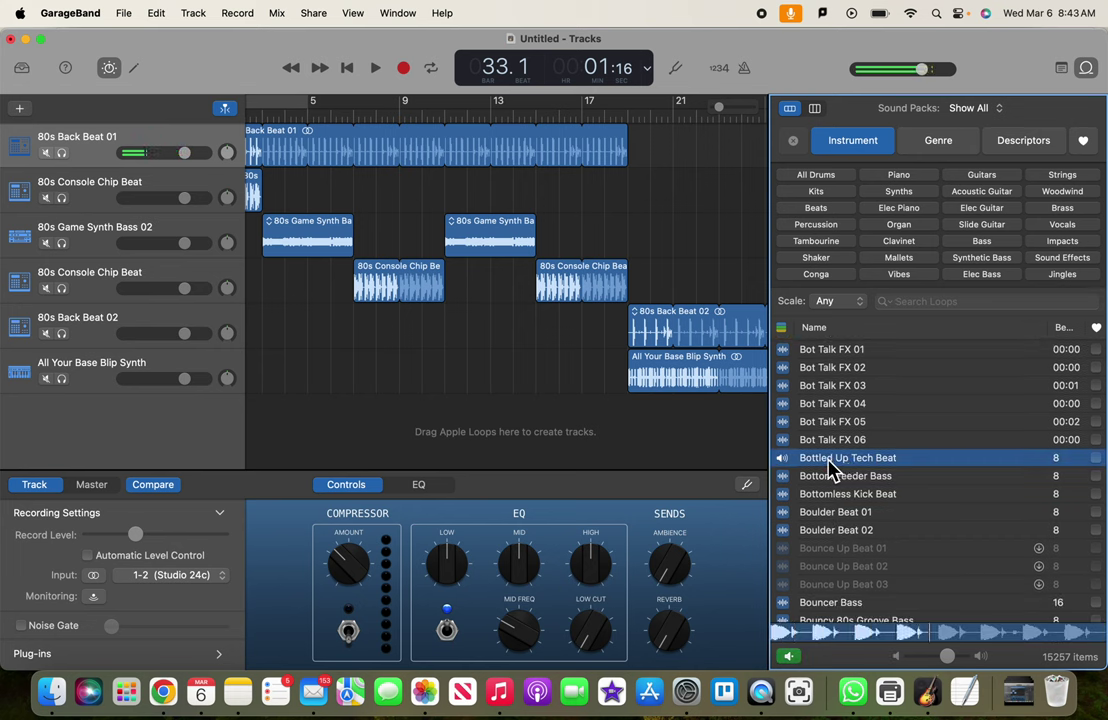
{"action": "mouse_move", "coordinate": [830, 468]}
{"action": "left_mouse_down"}
{"action": "mouse_move", "coordinate": [380, 420]}
{"action": "mouse_move", "coordinate": [263, 422]}
{"action": "left_mouse_up"}
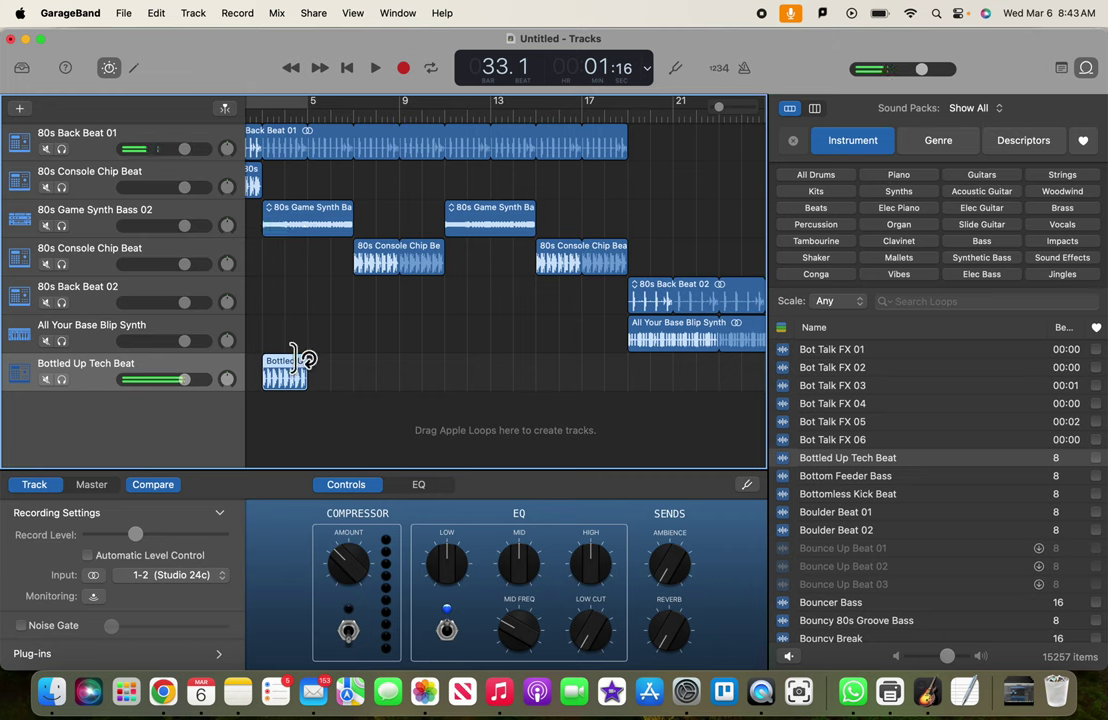
{"action": "left_click_drag", "start_coordinate": [300, 362], "coordinate": [344, 362]}
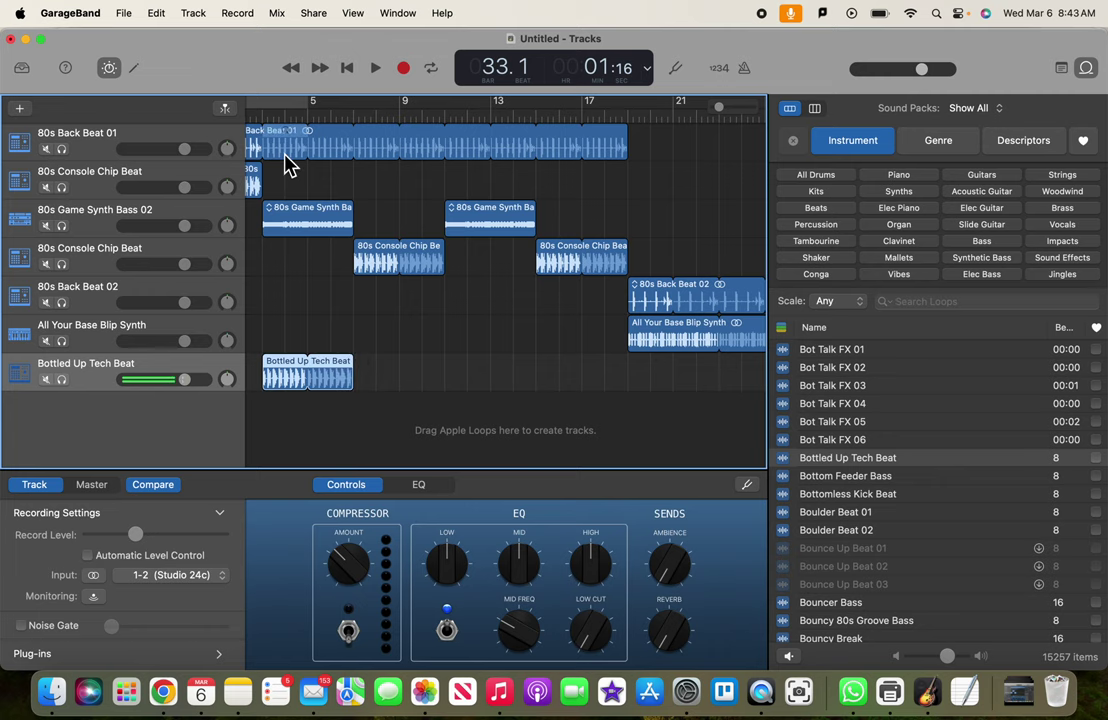
Play the song from the start, lowering 80s Game Synth Bass 02 to about -0.4 dB.
{"action": "scroll", "coordinate": [287, 165], "scroll_direction": "left", "scroll_amount": 3}
{"action": "left_click", "coordinate": [348, 68]}
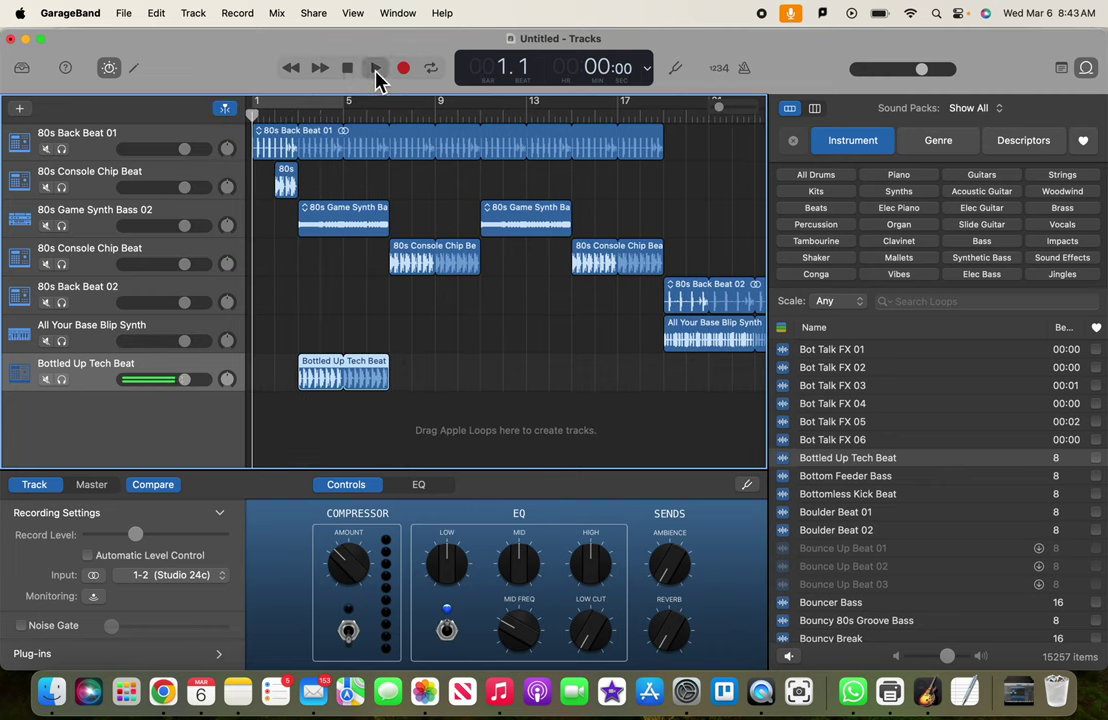
{"action": "left_click", "coordinate": [377, 76]}
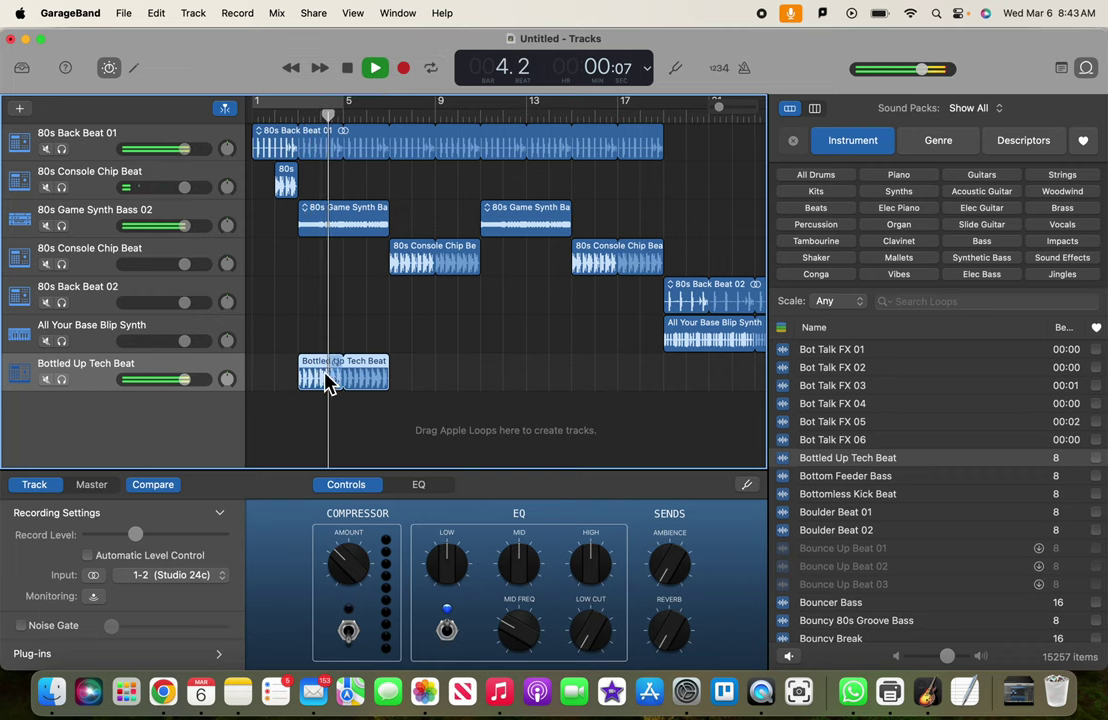
{"action": "mouse_move", "coordinate": [184, 225]}
{"action": "left_mouse_down"}
{"action": "mouse_move", "coordinate": [150, 225]}
{"action": "mouse_move", "coordinate": [185, 225]}
{"action": "left_mouse_up"}
{"action": "key", "text": "space"}
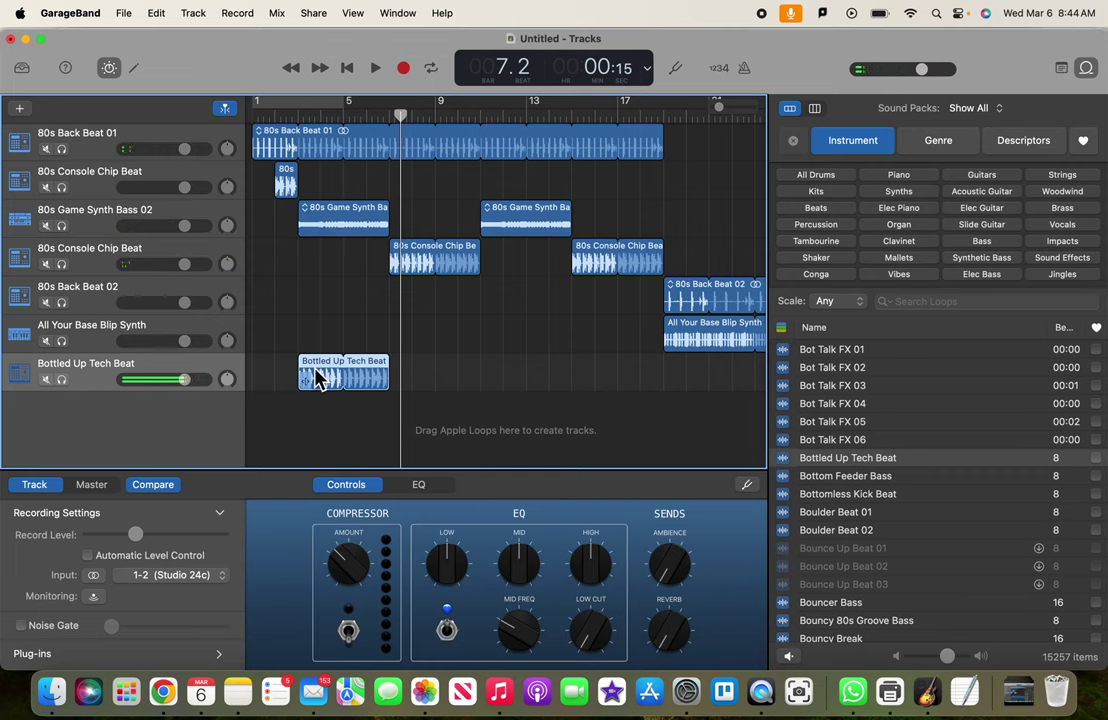
Paste copies of the Tech Beat region at bar 11 and bar 27.
{"action": "left_click_drag", "start_coordinate": [402, 116], "coordinate": [481, 116]}
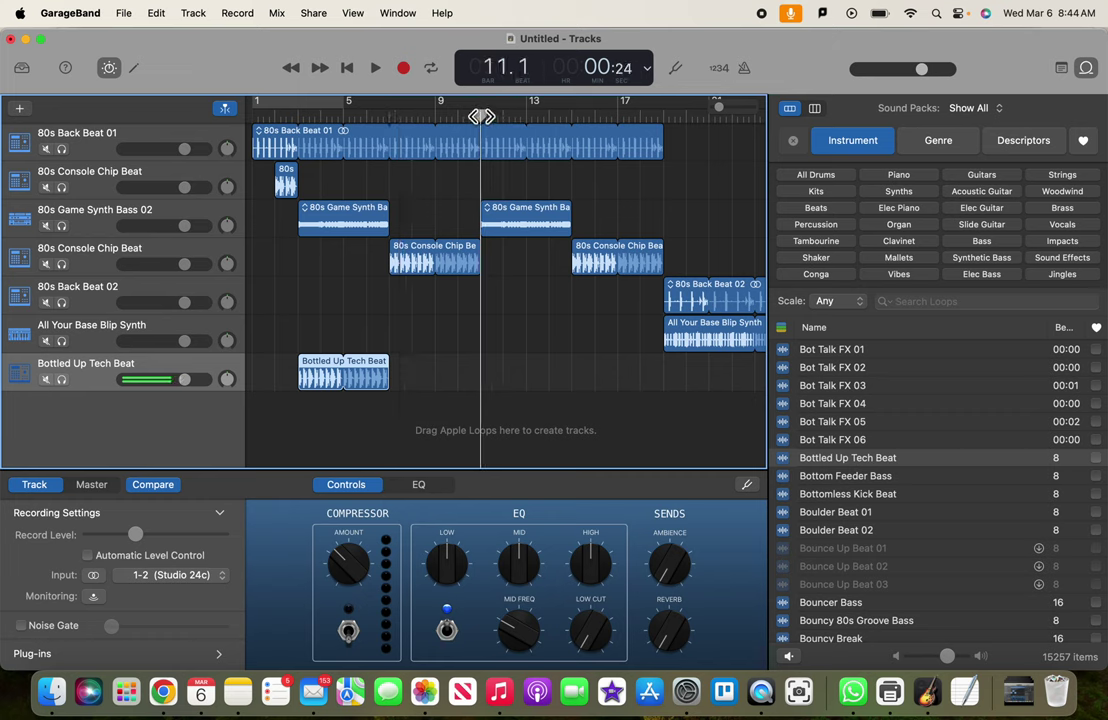
{"action": "key", "text": "super+v"}
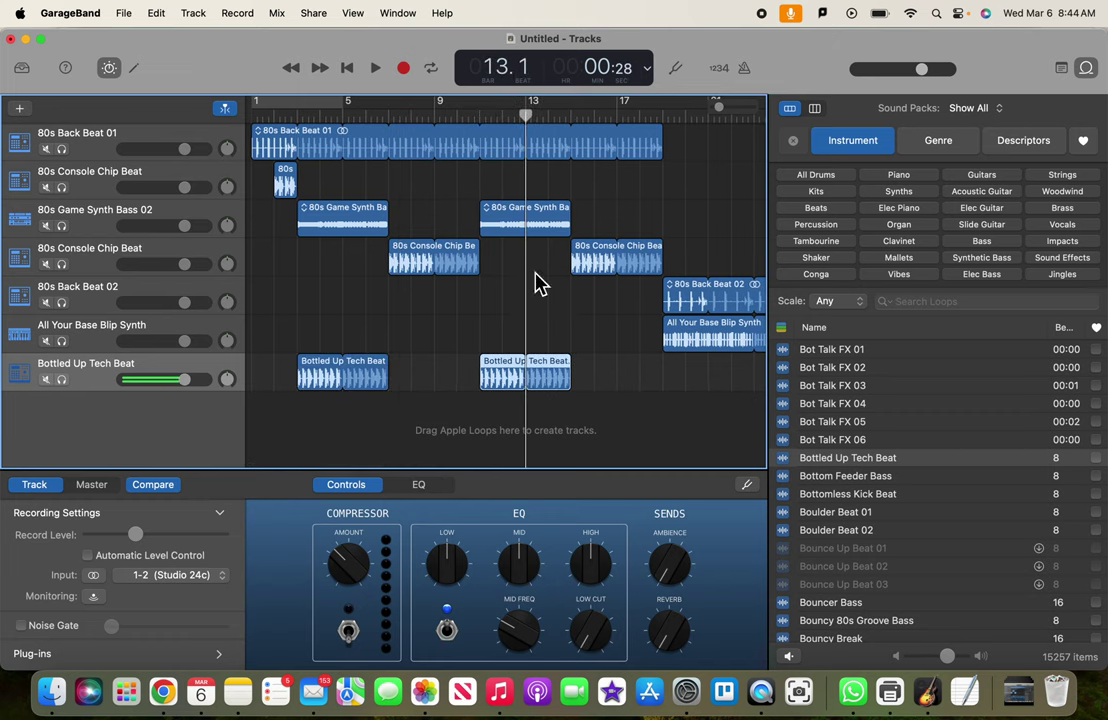
{"action": "scroll", "coordinate": [540, 284], "scroll_direction": "right", "scroll_amount": 5}
{"action": "scroll", "coordinate": [540, 220], "scroll_direction": "right", "scroll_amount": 5}
{"action": "scroll", "coordinate": [540, 160], "scroll_direction": "right", "scroll_amount": 1}
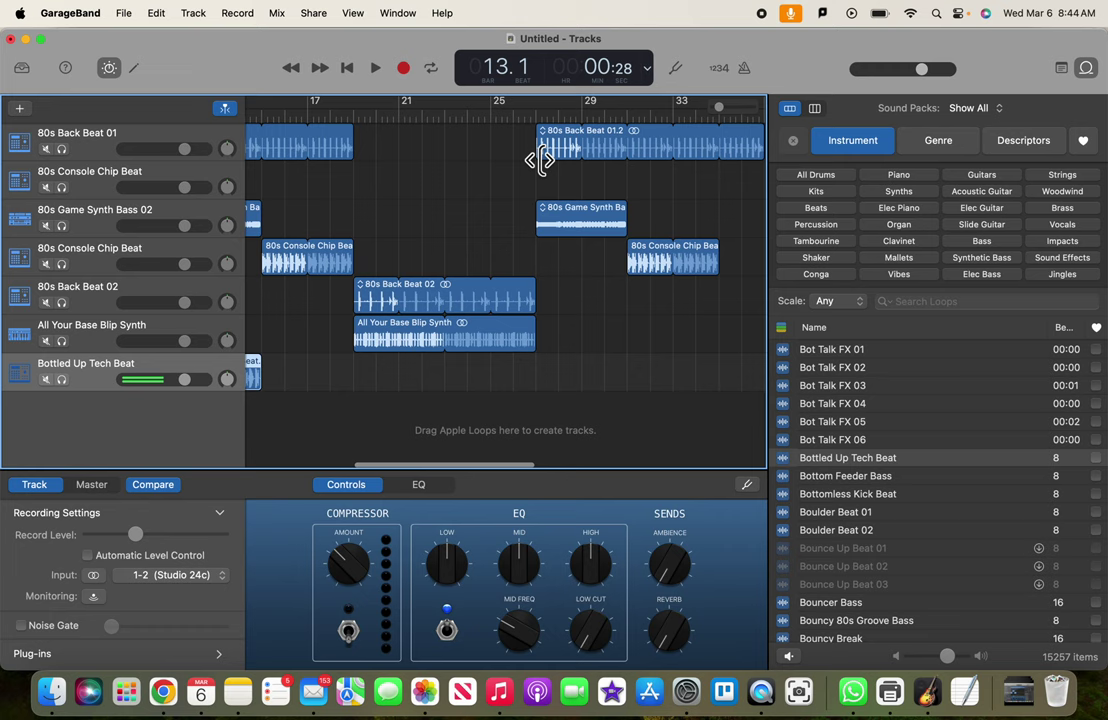
{"action": "left_click", "coordinate": [535, 115]}
{"action": "key", "text": "super+v"}
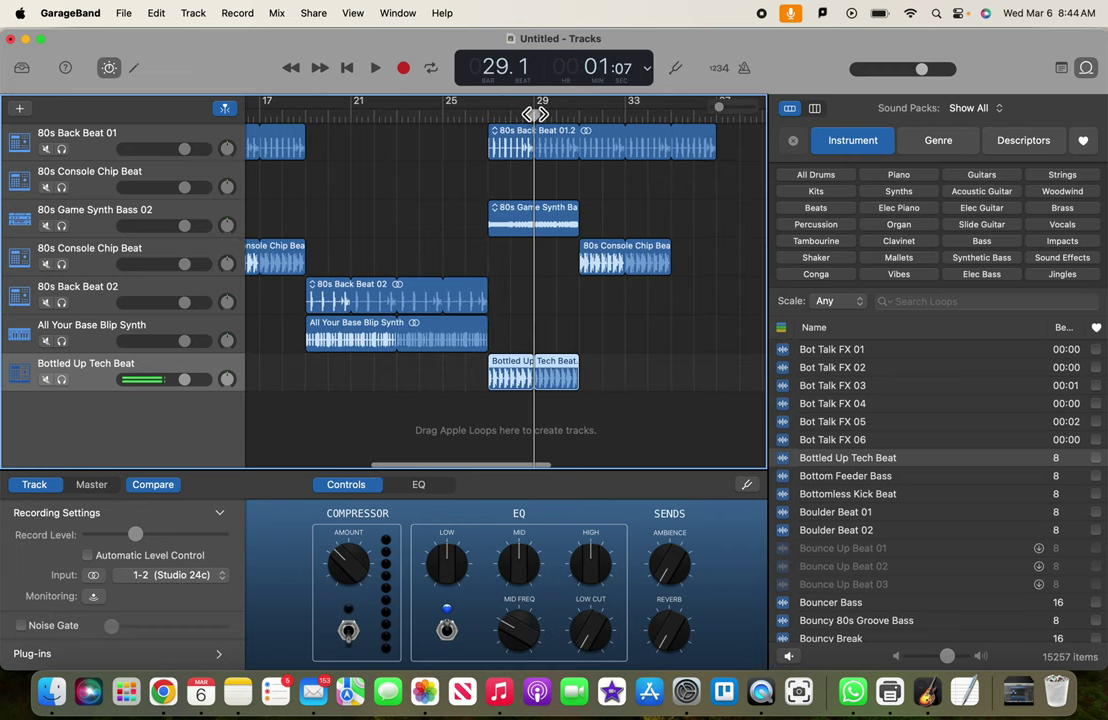
{"action": "scroll", "coordinate": [529, 285], "scroll_direction": "left", "scroll_amount": 2}
{"action": "scroll", "coordinate": [527, 289], "scroll_direction": "left", "scroll_amount": 10}
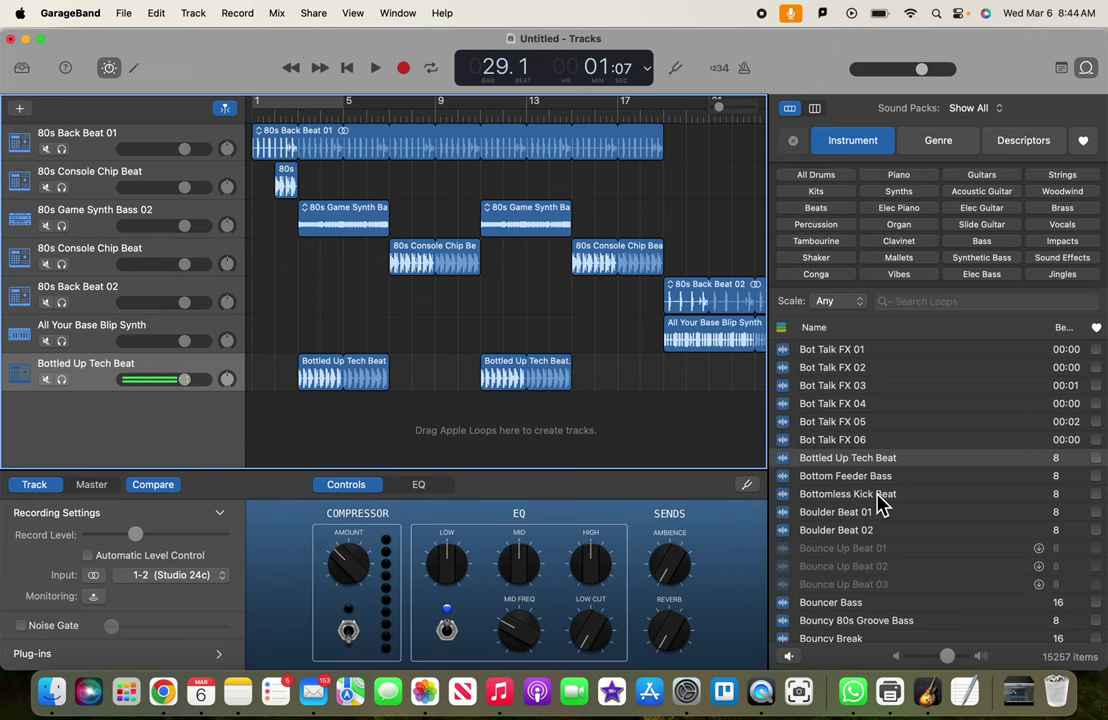
Scroll the loop list down to Remix Vocal Warp FX 01.
{"action": "scroll", "coordinate": [880, 505], "scroll_direction": "down", "scroll_amount": 5}
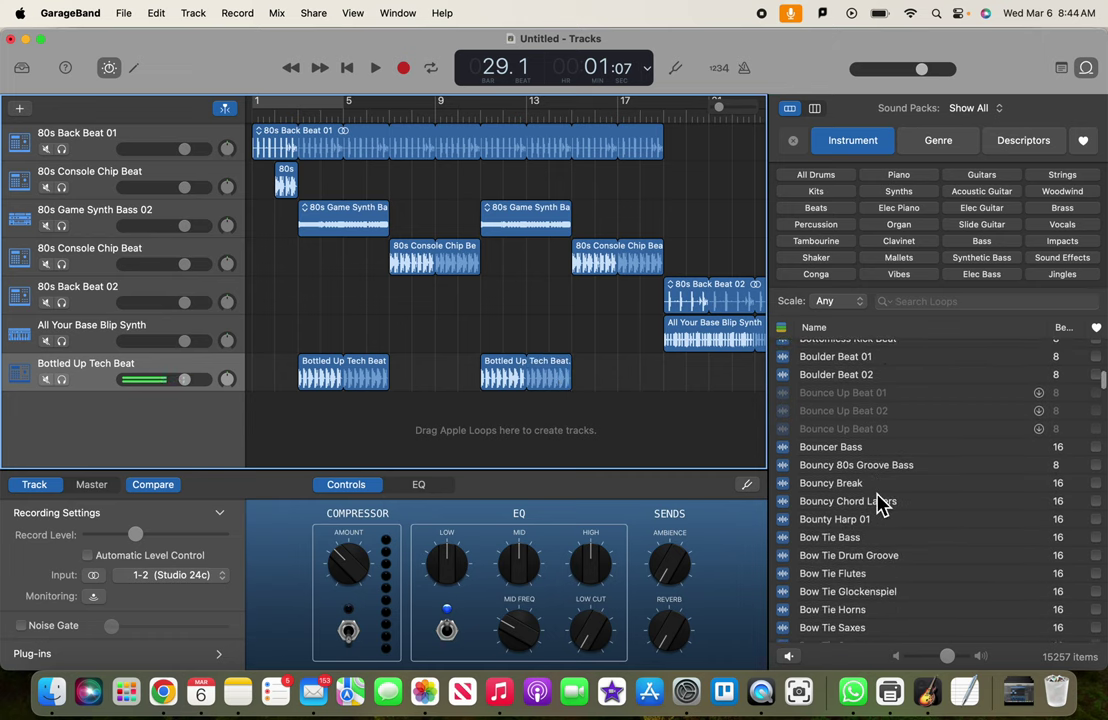
{"action": "scroll", "coordinate": [880, 505], "scroll_direction": "down", "scroll_amount": 5}
{"action": "scroll", "coordinate": [880, 505], "scroll_direction": "down", "scroll_amount": 5}
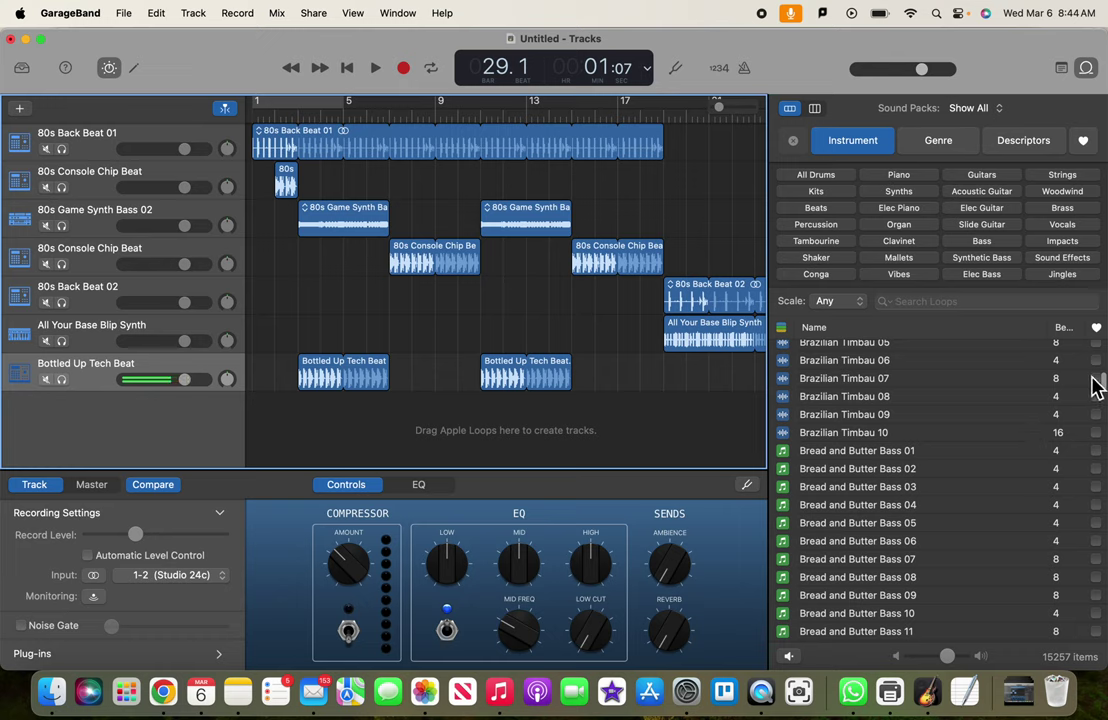
{"action": "left_click_drag", "start_coordinate": [1097, 385], "coordinate": [1100, 557]}
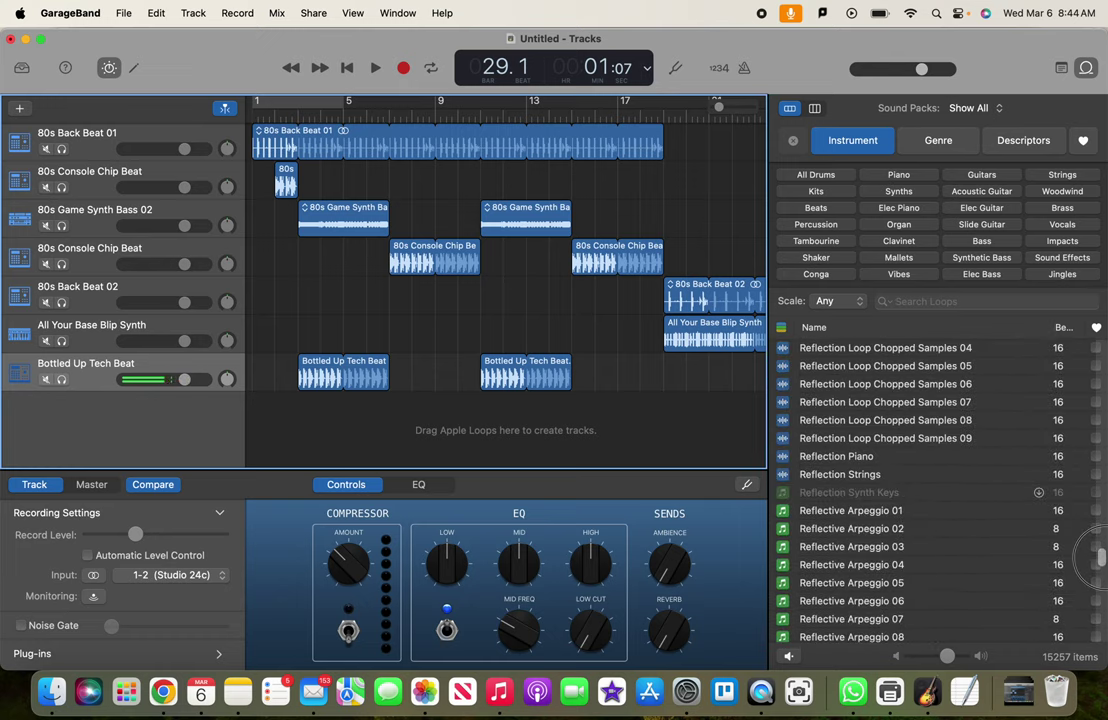
{"action": "scroll", "coordinate": [960, 593], "scroll_direction": "down", "scroll_amount": 5}
{"action": "scroll", "coordinate": [960, 593], "scroll_direction": "down", "scroll_amount": 5}
{"action": "scroll", "coordinate": [960, 593], "scroll_direction": "down", "scroll_amount": 5}
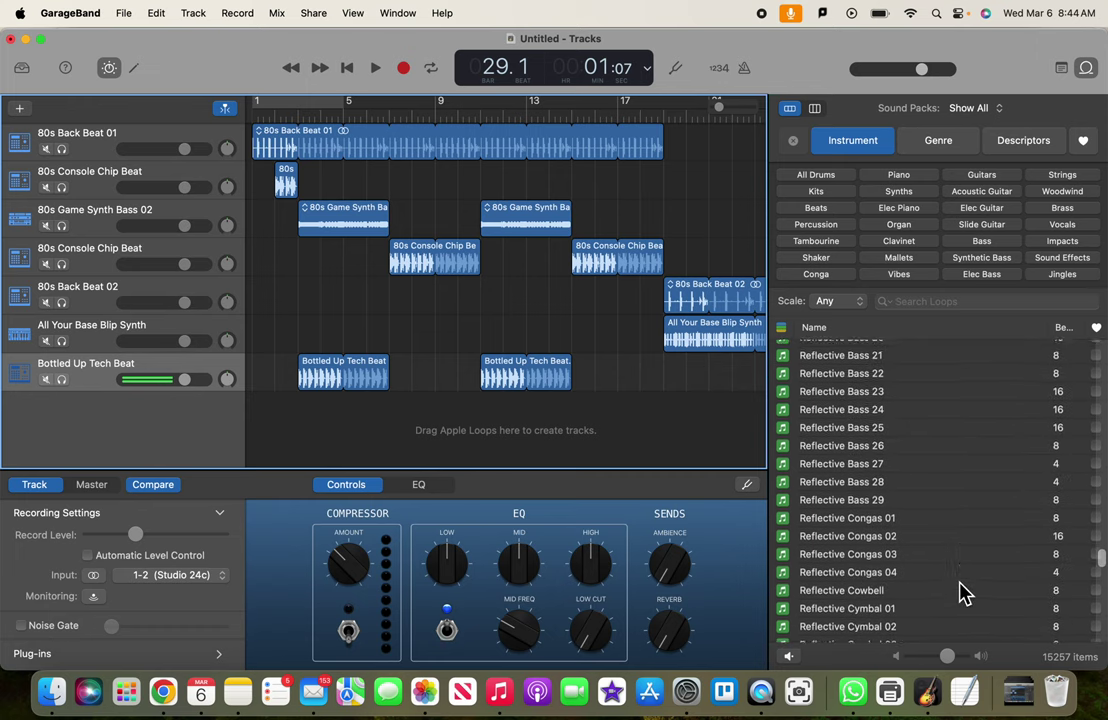
{"action": "scroll", "coordinate": [960, 593], "scroll_direction": "down", "scroll_amount": 5}
{"action": "scroll", "coordinate": [960, 593], "scroll_direction": "down", "scroll_amount": 5}
{"action": "scroll", "coordinate": [960, 593], "scroll_direction": "down", "scroll_amount": 5}
{"action": "scroll", "coordinate": [960, 593], "scroll_direction": "down", "scroll_amount": 2}
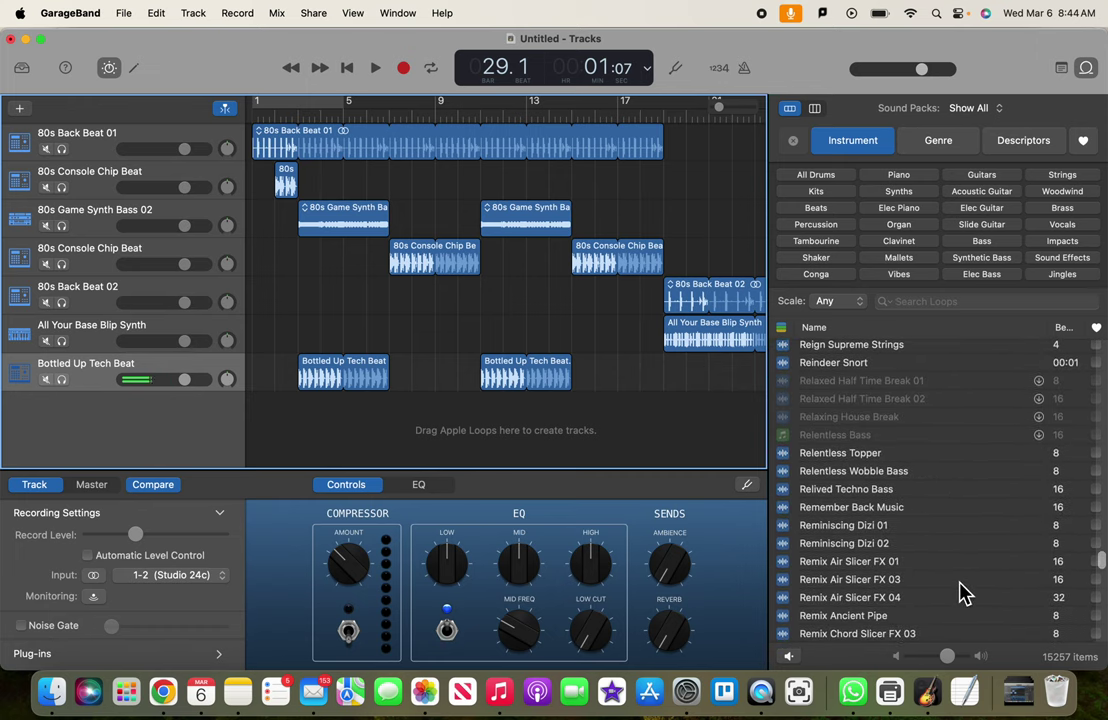
{"action": "scroll", "coordinate": [960, 593], "scroll_direction": "down", "scroll_amount": 3}
{"action": "scroll", "coordinate": [960, 593], "scroll_direction": "down", "scroll_amount": 2}
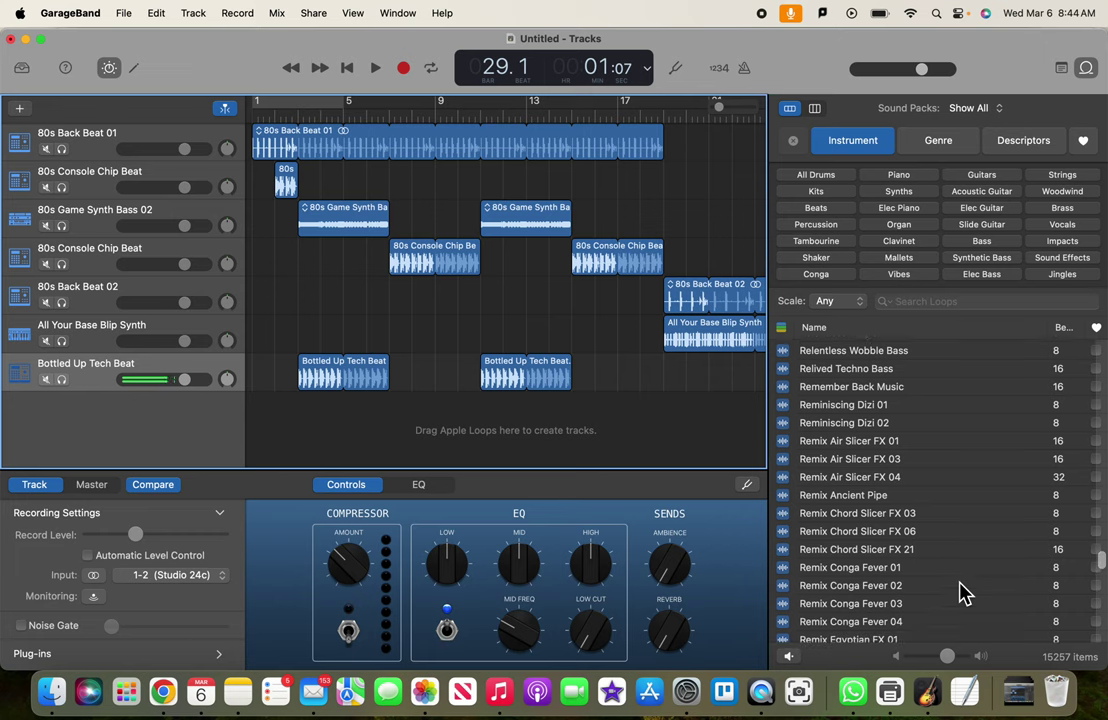
{"action": "scroll", "coordinate": [960, 593], "scroll_direction": "down", "scroll_amount": 4}
{"action": "scroll", "coordinate": [960, 593], "scroll_direction": "down", "scroll_amount": 2}
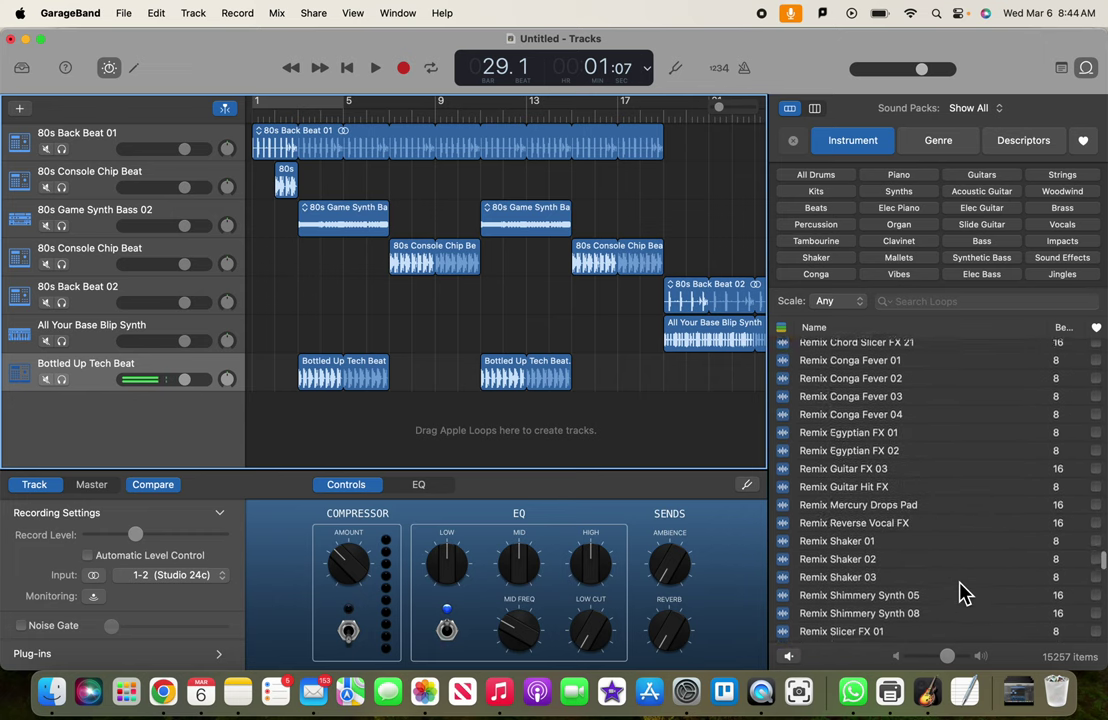
{"action": "scroll", "coordinate": [960, 593], "scroll_direction": "down", "scroll_amount": 2}
{"action": "scroll", "coordinate": [960, 593], "scroll_direction": "down", "scroll_amount": 3}
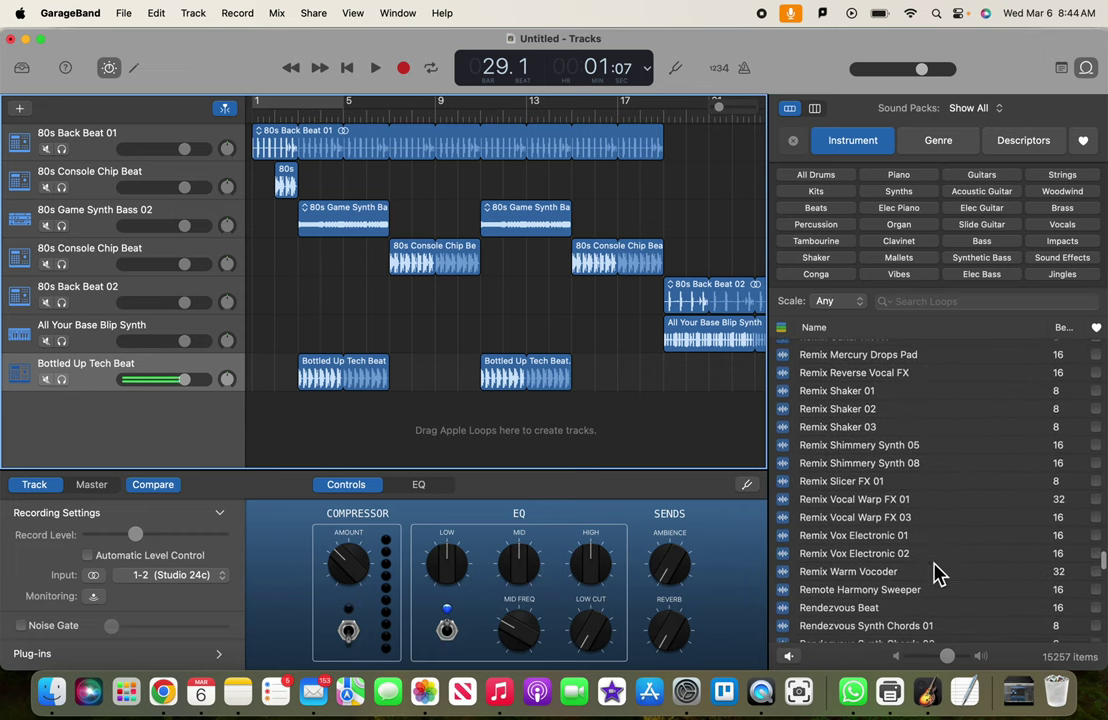
Preview Remix Vocal Warp FX 01, then play the arrangement to compare.
{"action": "left_click", "coordinate": [868, 505]}
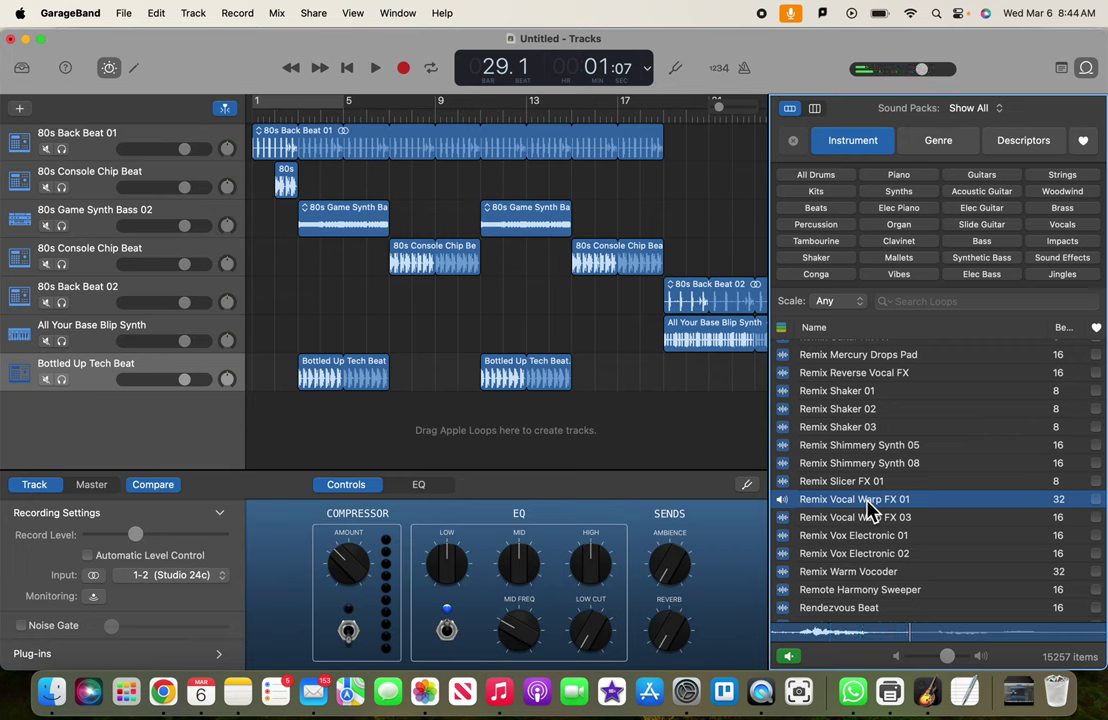
{"action": "key", "text": "space"}
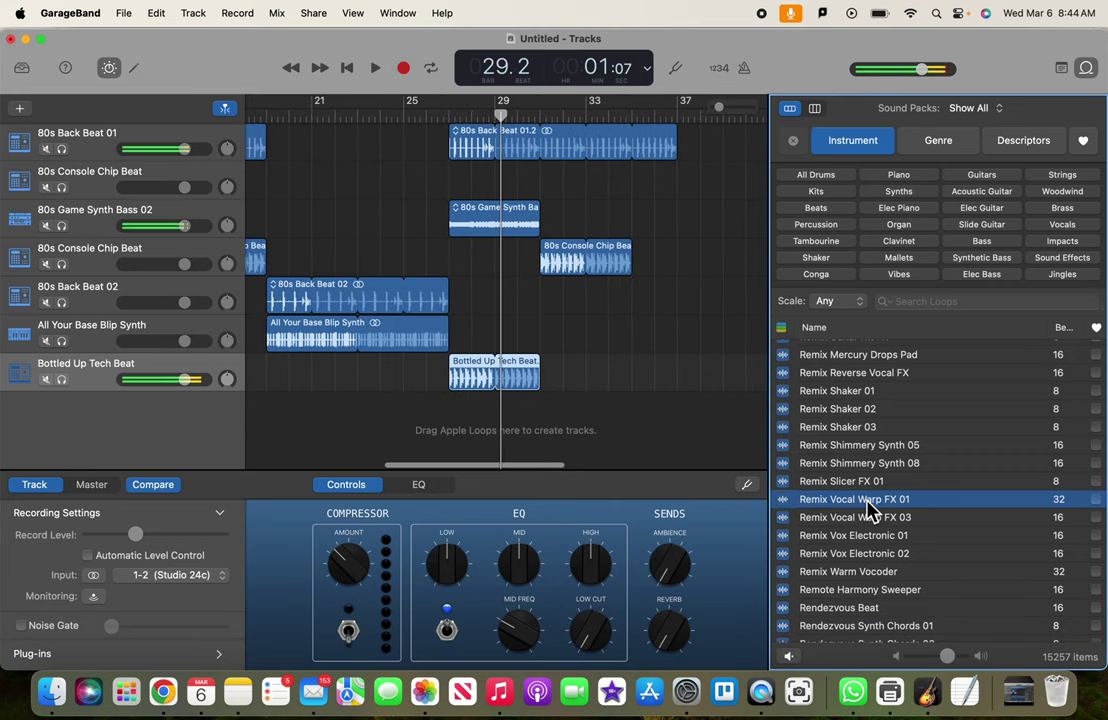
{"action": "scroll", "coordinate": [630, 455], "scroll_direction": "left", "scroll_amount": 4}
{"action": "scroll", "coordinate": [645, 460], "scroll_direction": "left", "scroll_amount": 3}
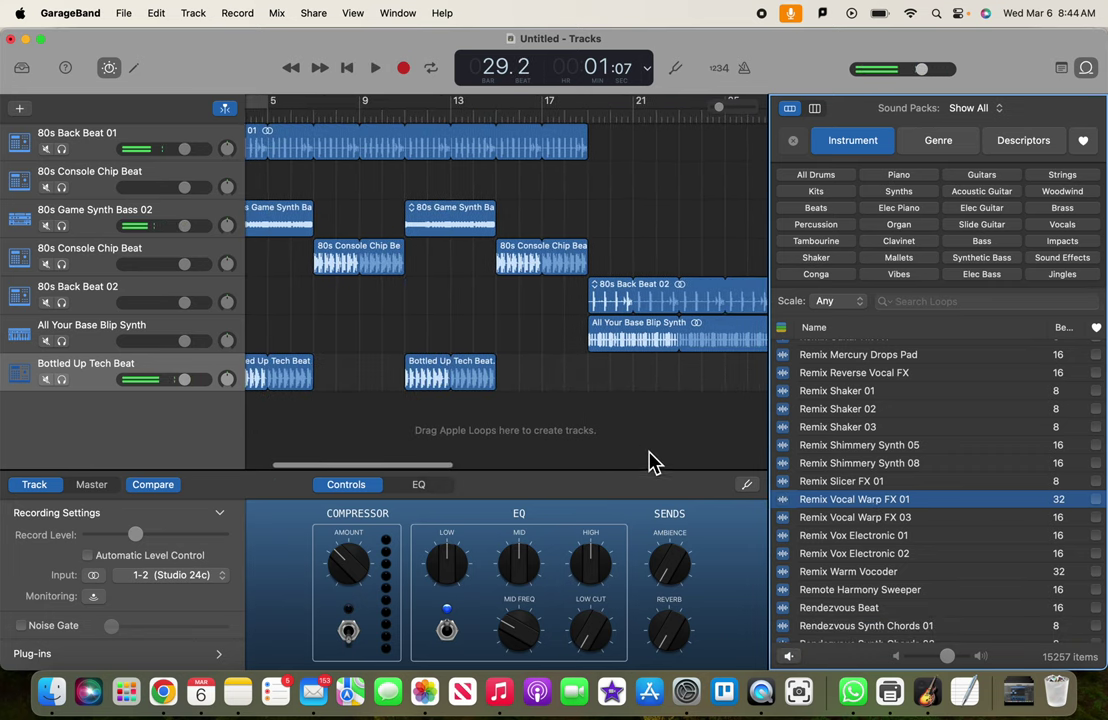
{"action": "scroll", "coordinate": [657, 463], "scroll_direction": "left", "scroll_amount": 2}
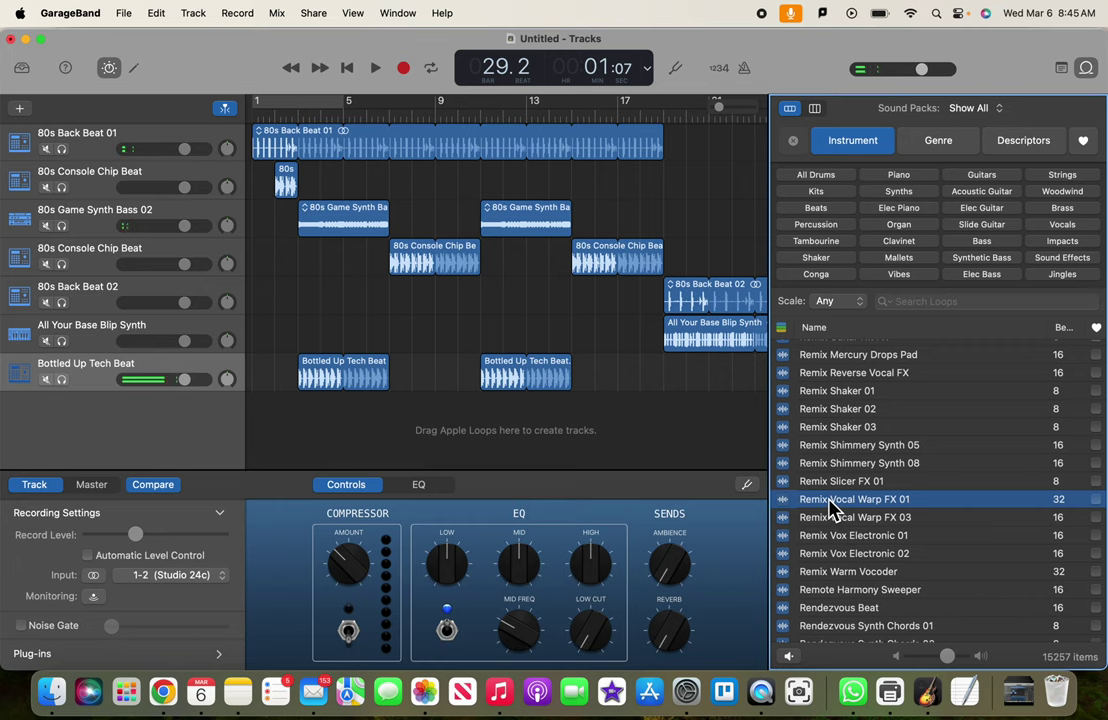
Place Remix Vocal Warp FX 01 on a new track at bar 7, shorten it, and play from bar 5.
{"action": "left_click_drag", "start_coordinate": [840, 500], "coordinate": [390, 428]}
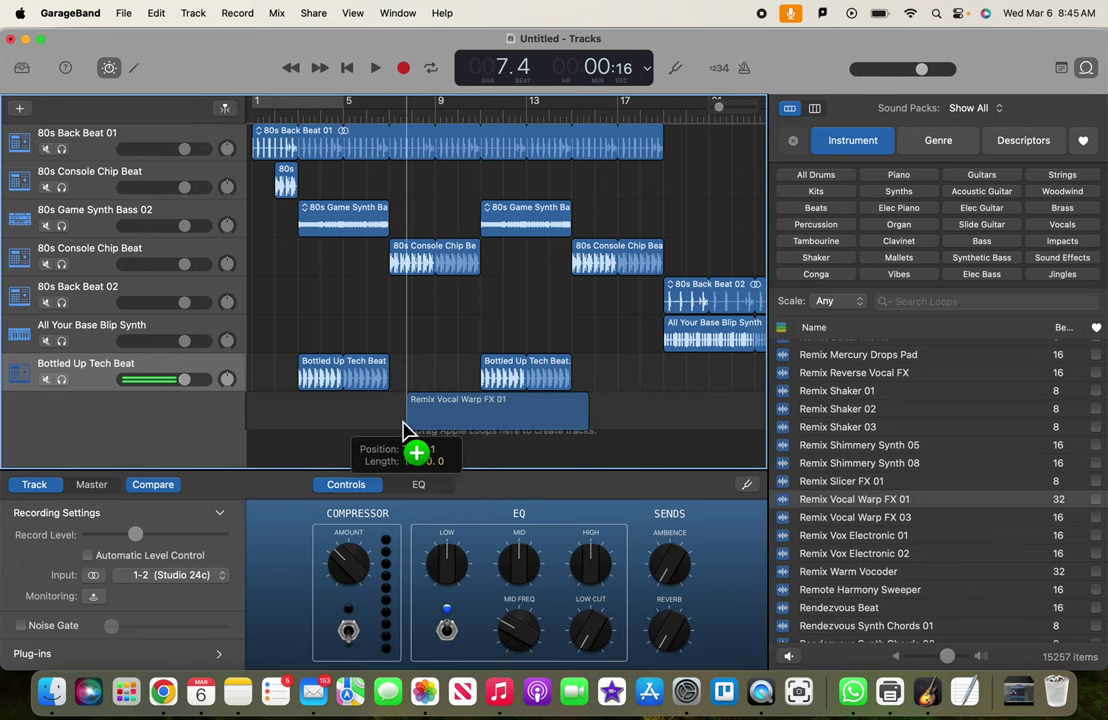
{"action": "left_click_drag", "start_coordinate": [390, 428], "coordinate": [390, 428]}
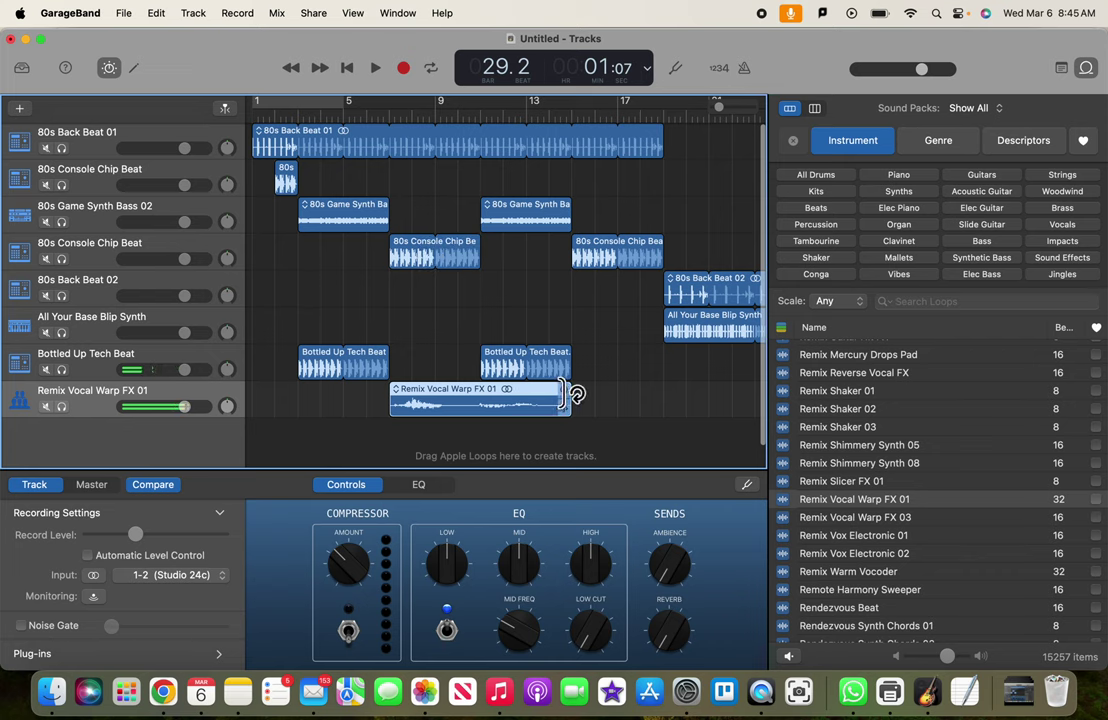
{"action": "mouse_move", "coordinate": [565, 397]}
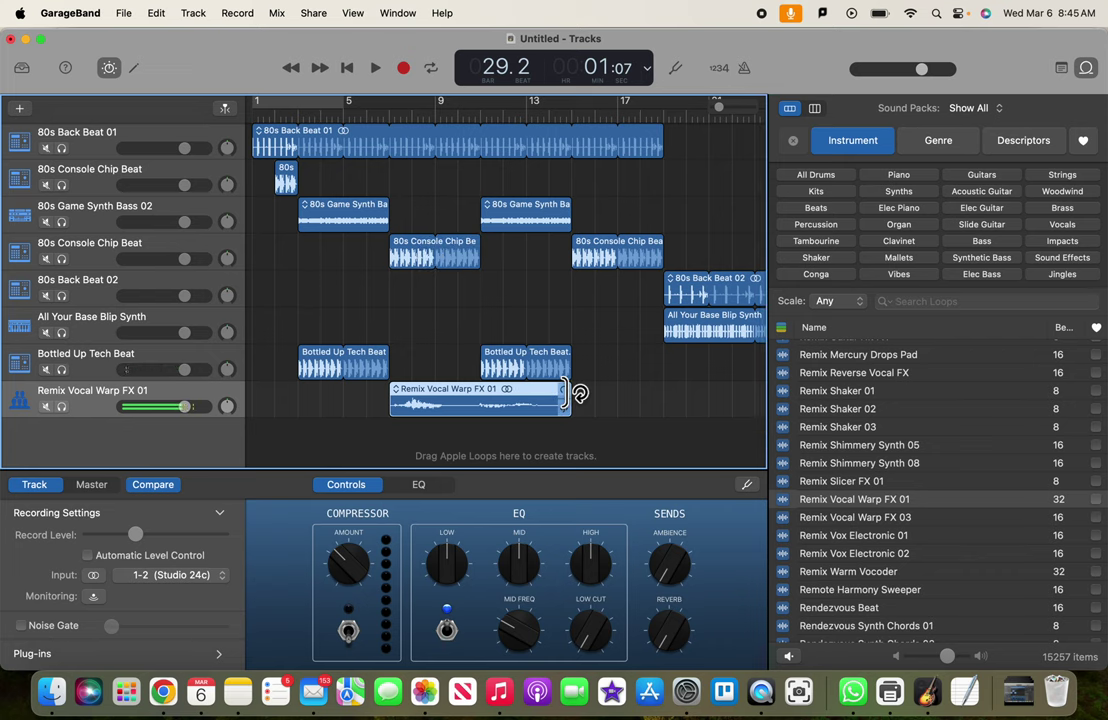
{"action": "left_click_drag", "start_coordinate": [563, 407], "coordinate": [479, 401]}
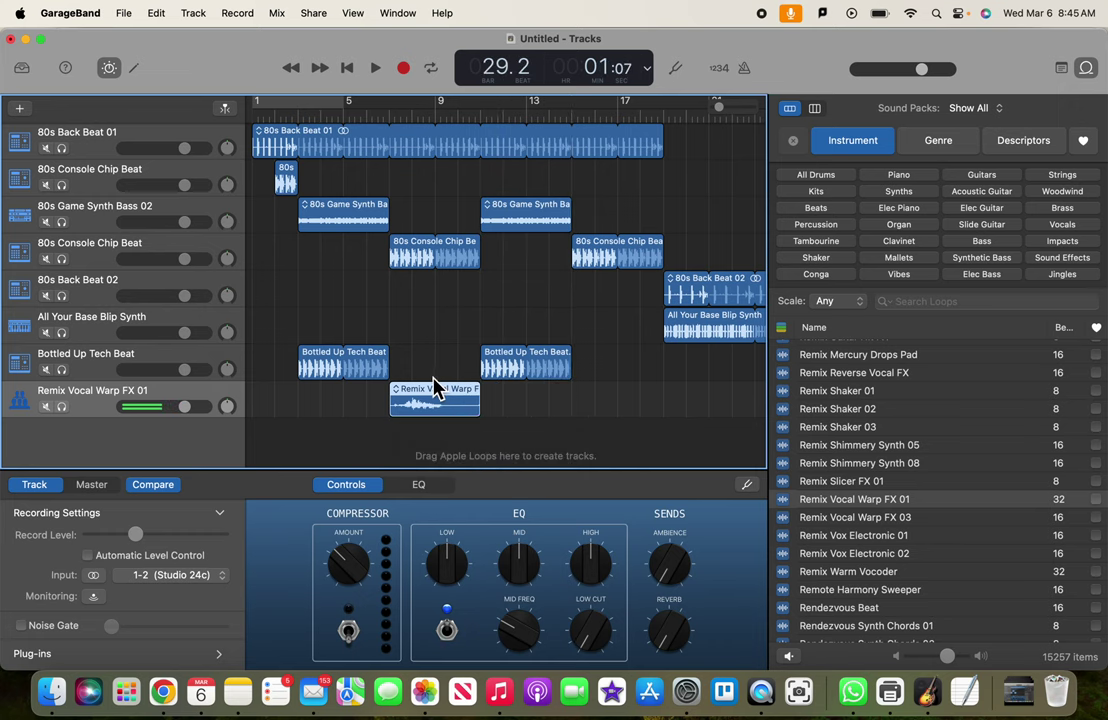
{"action": "left_click", "coordinate": [343, 118]}
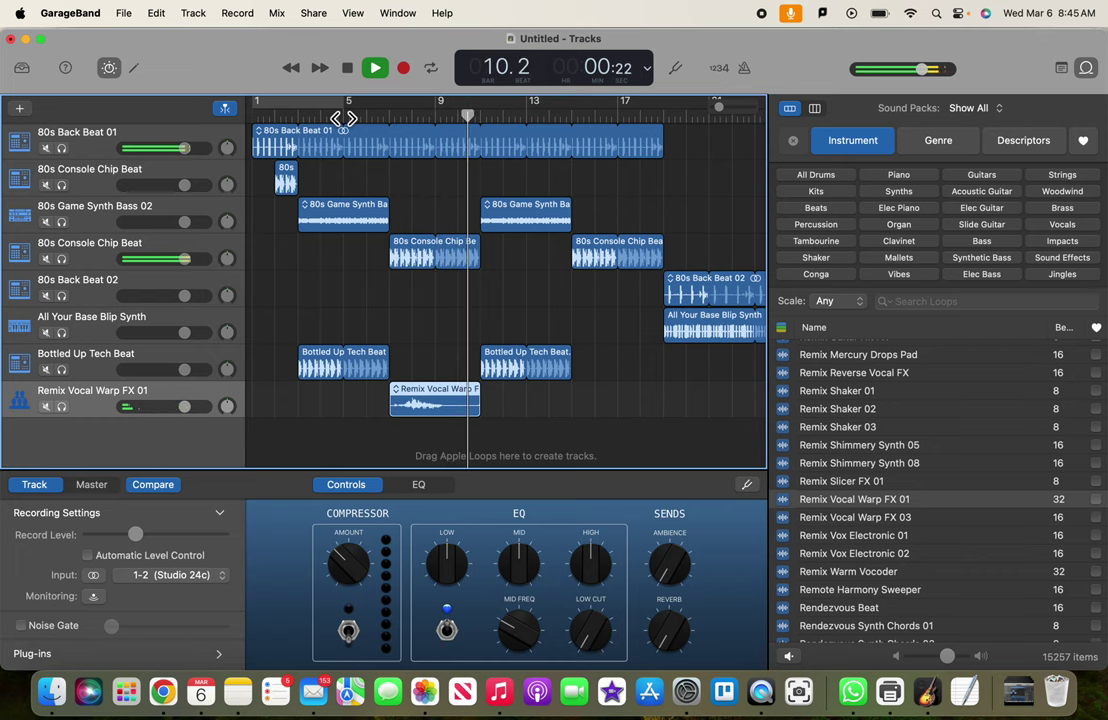
{"action": "key", "text": "space"}
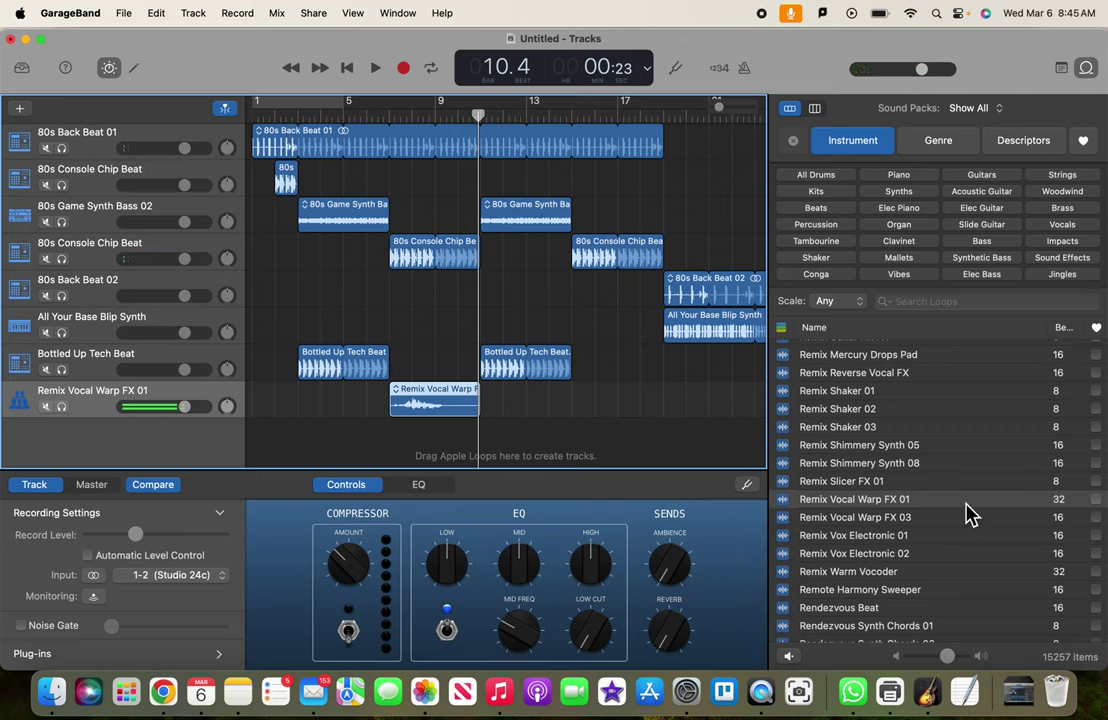
Browse the loop list to the Arcade loops and preview Arcade Summer Vox.
{"action": "scroll", "coordinate": [952, 495], "scroll_direction": "up", "scroll_amount": 5}
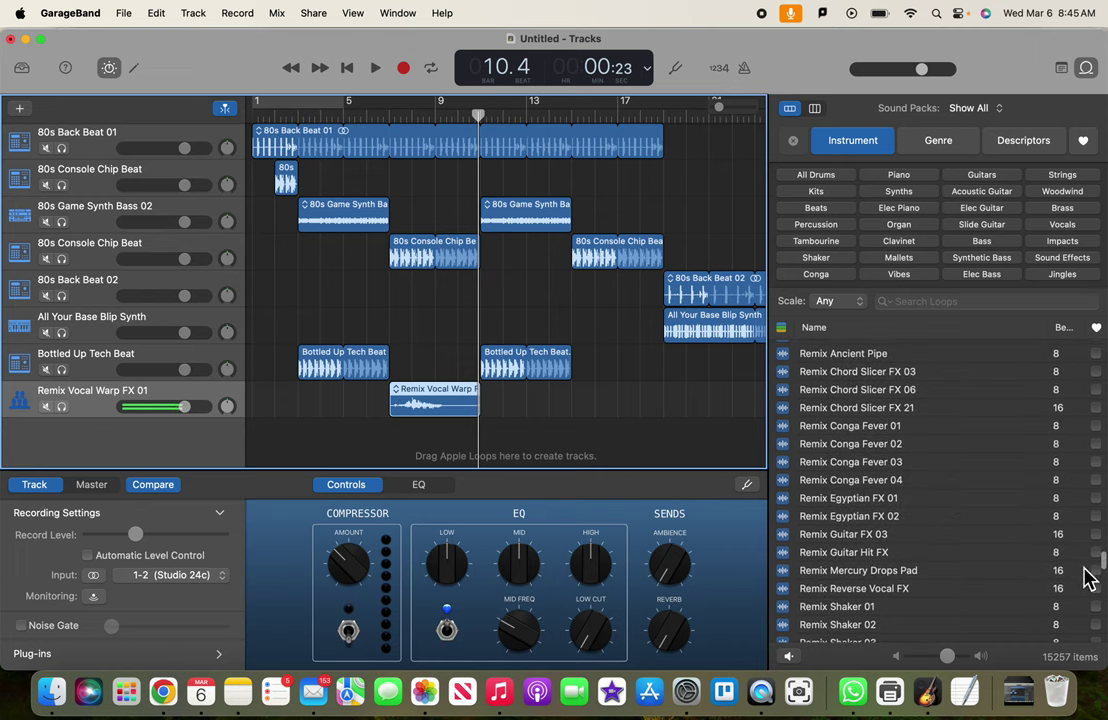
{"action": "left_click_drag", "start_coordinate": [1103, 566], "coordinate": [1103, 369]}
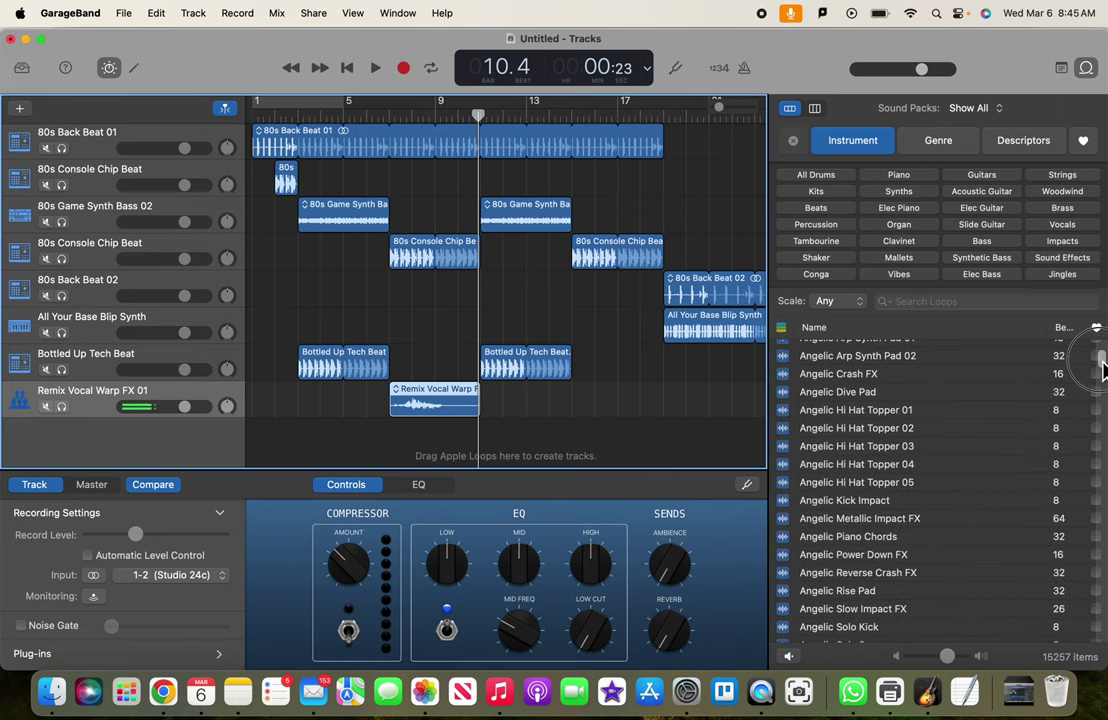
{"action": "scroll", "coordinate": [972, 465], "scroll_direction": "down", "scroll_amount": 1}
{"action": "scroll", "coordinate": [972, 465], "scroll_direction": "down", "scroll_amount": 5}
{"action": "scroll", "coordinate": [972, 465], "scroll_direction": "down", "scroll_amount": 5}
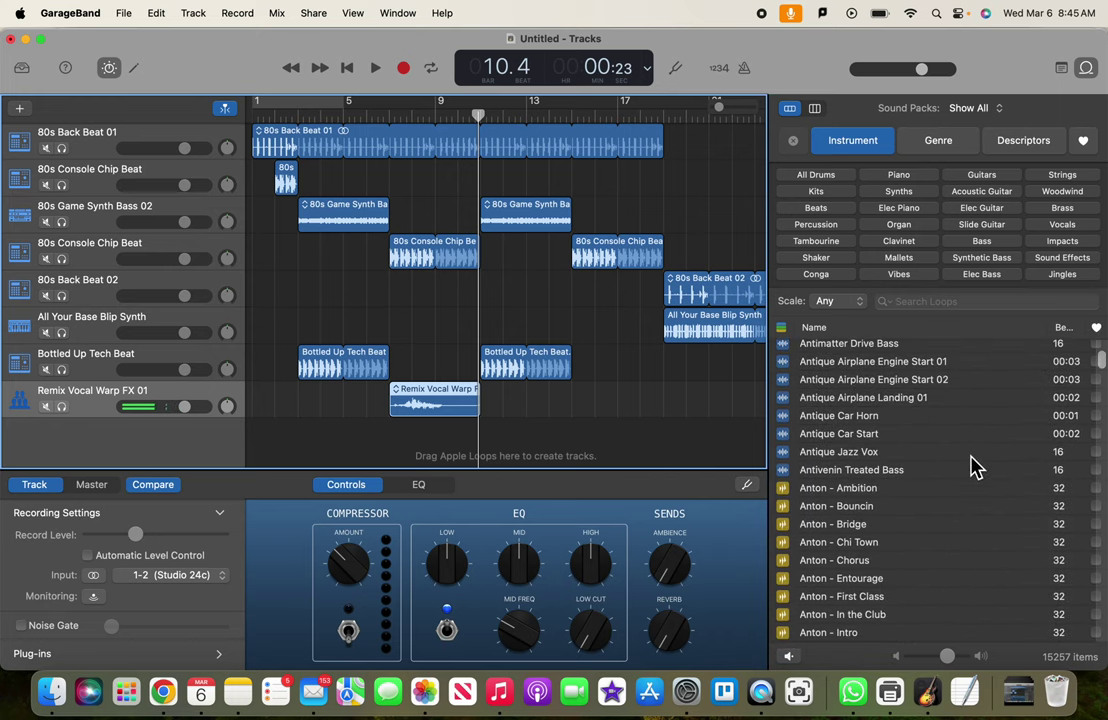
{"action": "scroll", "coordinate": [975, 465], "scroll_direction": "down", "scroll_amount": 5}
{"action": "scroll", "coordinate": [975, 465], "scroll_direction": "down", "scroll_amount": 10}
{"action": "scroll", "coordinate": [975, 465], "scroll_direction": "up", "scroll_amount": 1}
{"action": "scroll", "coordinate": [975, 465], "scroll_direction": "up", "scroll_amount": 1}
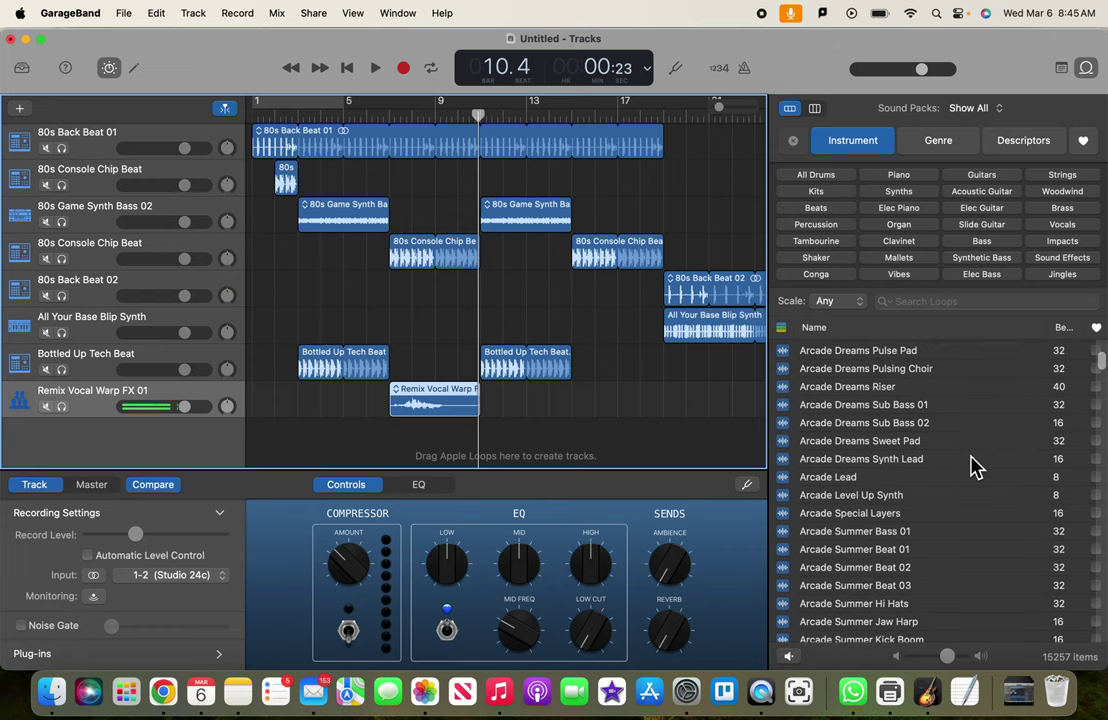
{"action": "scroll", "coordinate": [975, 465], "scroll_direction": "down", "scroll_amount": 1}
{"action": "scroll", "coordinate": [975, 466], "scroll_direction": "down", "scroll_amount": 2}
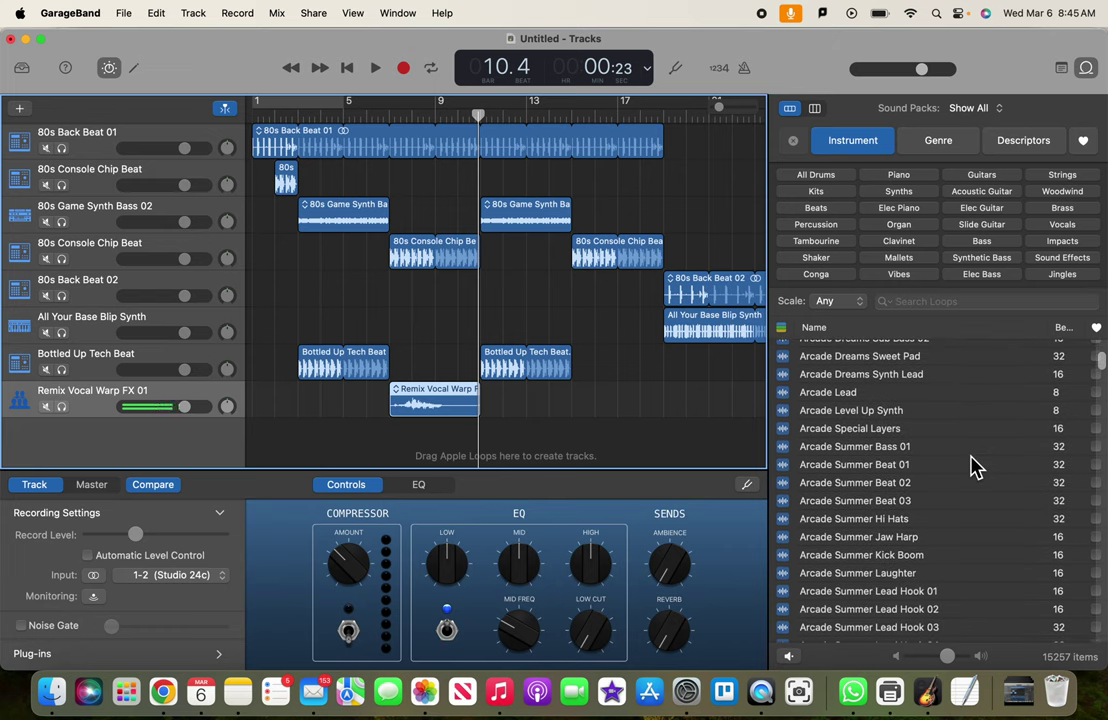
{"action": "scroll", "coordinate": [975, 466], "scroll_direction": "up", "scroll_amount": 1}
{"action": "scroll", "coordinate": [960, 480], "scroll_direction": "up", "scroll_amount": 1}
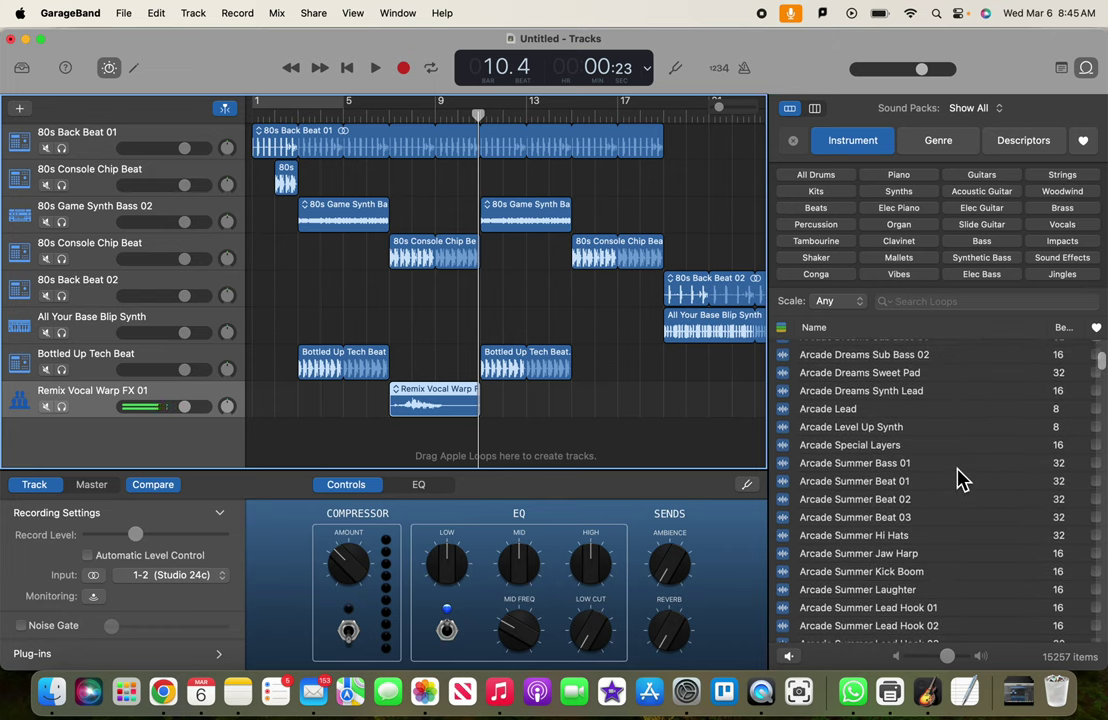
{"action": "scroll", "coordinate": [960, 480], "scroll_direction": "up", "scroll_amount": 1}
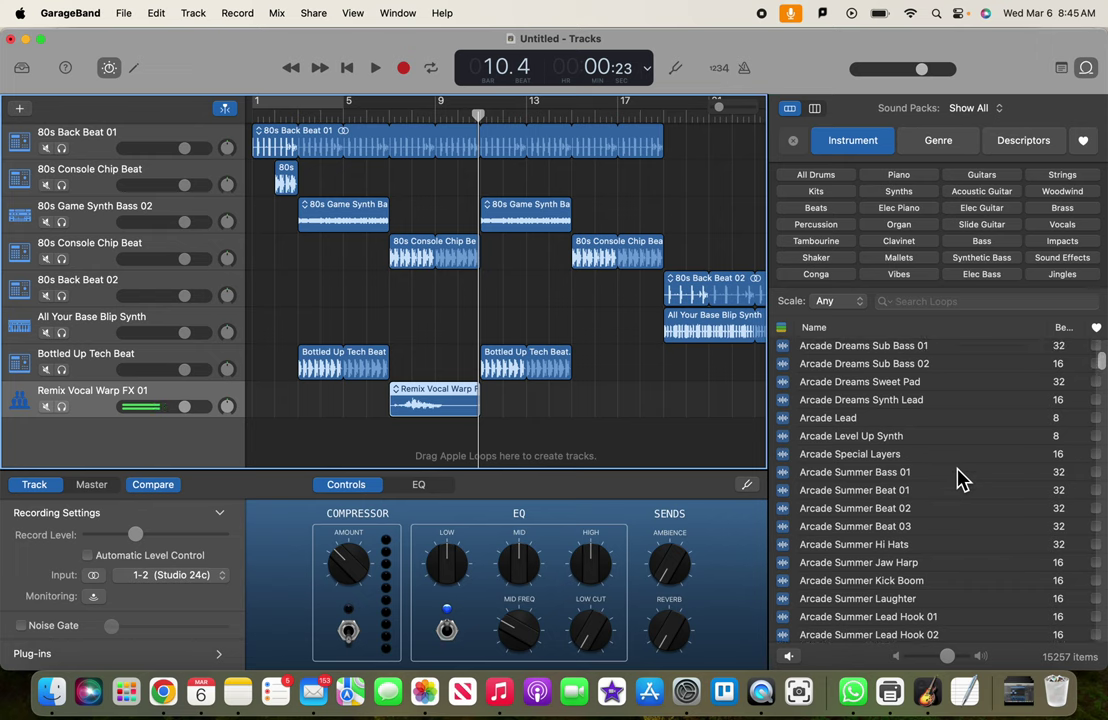
{"action": "scroll", "coordinate": [960, 480], "scroll_direction": "down", "scroll_amount": 1}
{"action": "scroll", "coordinate": [883, 500], "scroll_direction": "down", "scroll_amount": 1}
{"action": "scroll", "coordinate": [883, 508], "scroll_direction": "down", "scroll_amount": 3}
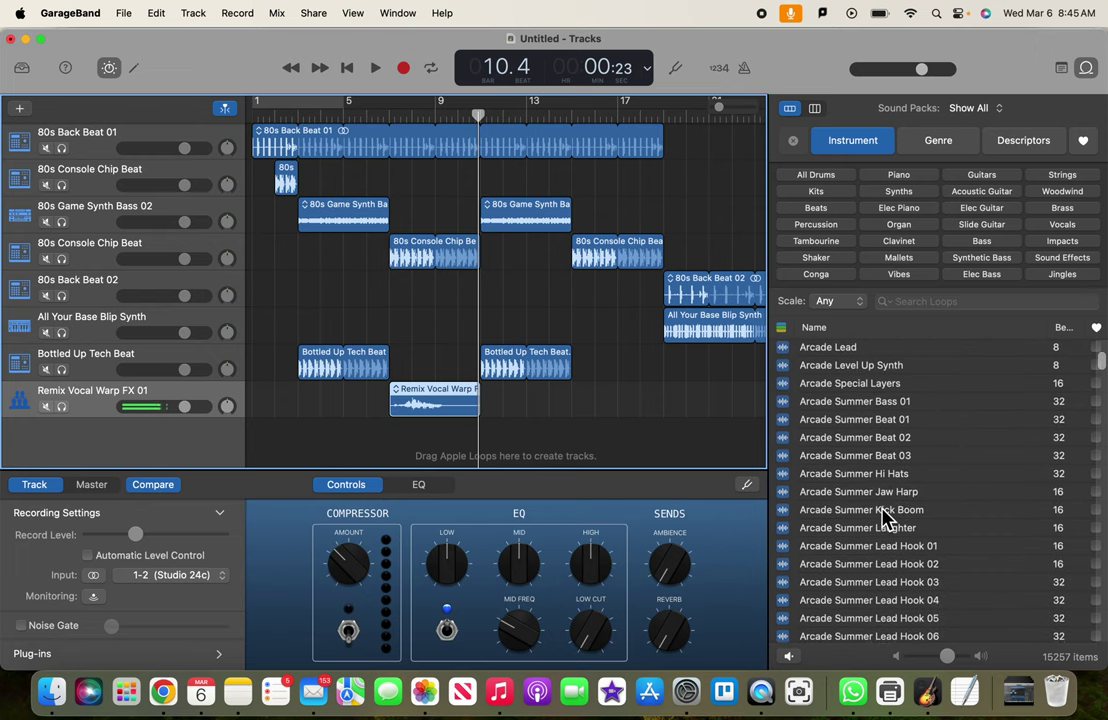
{"action": "scroll", "coordinate": [883, 512], "scroll_direction": "down", "scroll_amount": 4}
{"action": "scroll", "coordinate": [883, 517], "scroll_direction": "down", "scroll_amount": 3}
{"action": "scroll", "coordinate": [883, 517], "scroll_direction": "down", "scroll_amount": 2}
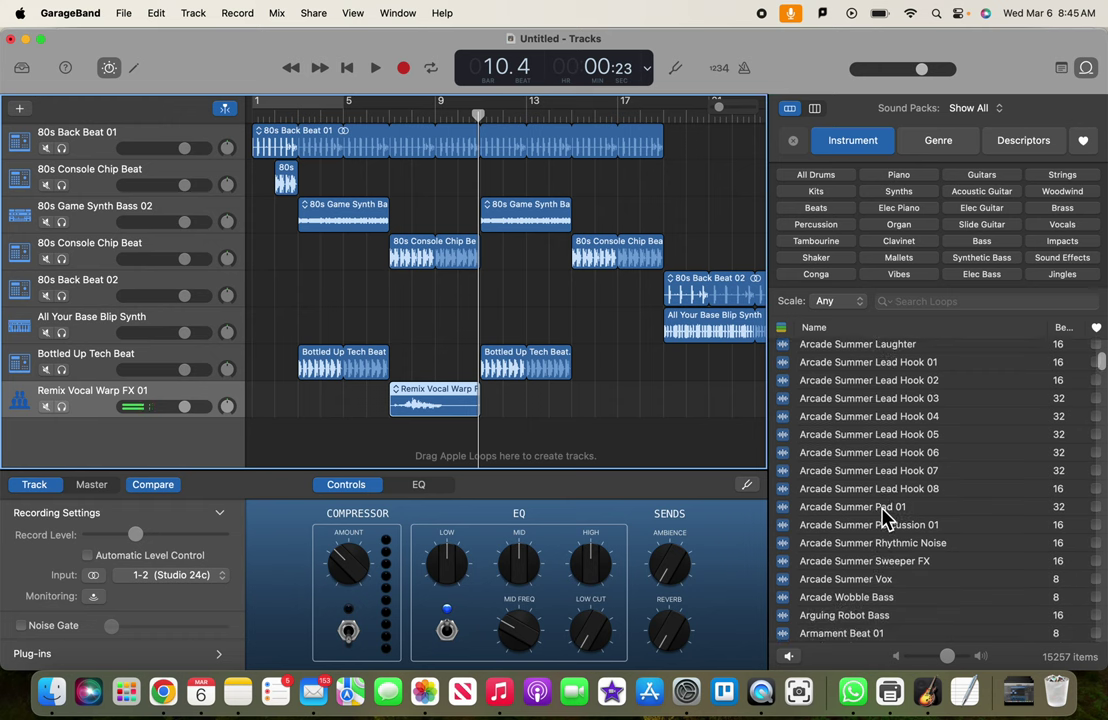
{"action": "left_click", "coordinate": [866, 586]}
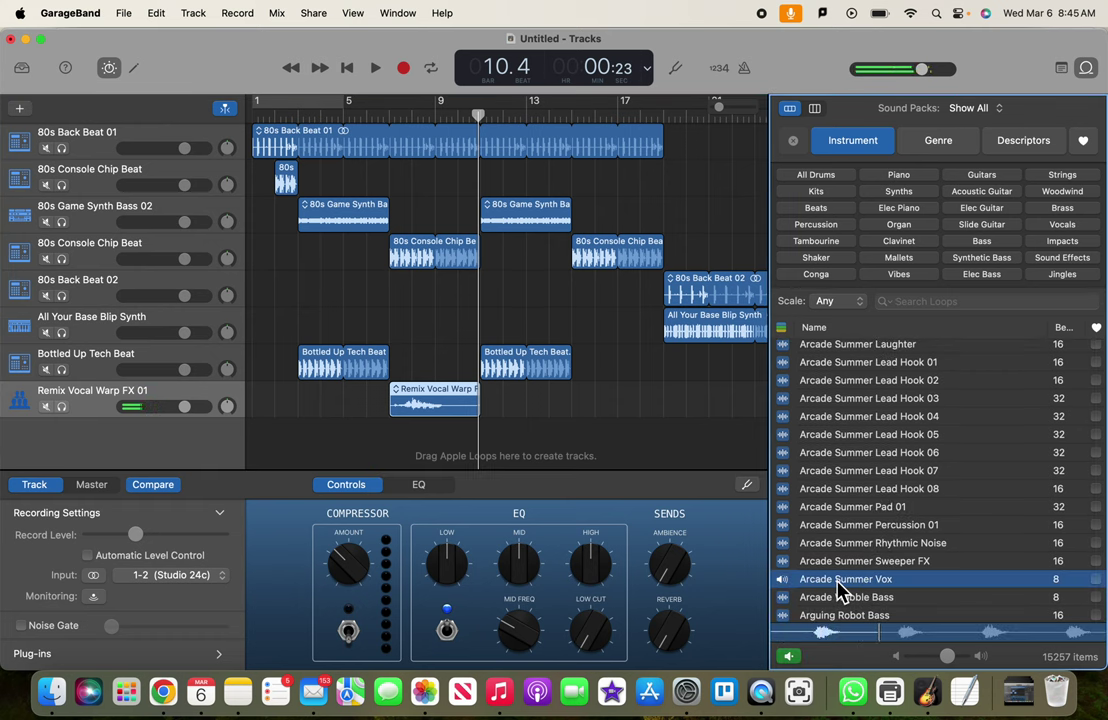
{"action": "scroll", "coordinate": [845, 524], "scroll_direction": "down", "scroll_amount": 4}
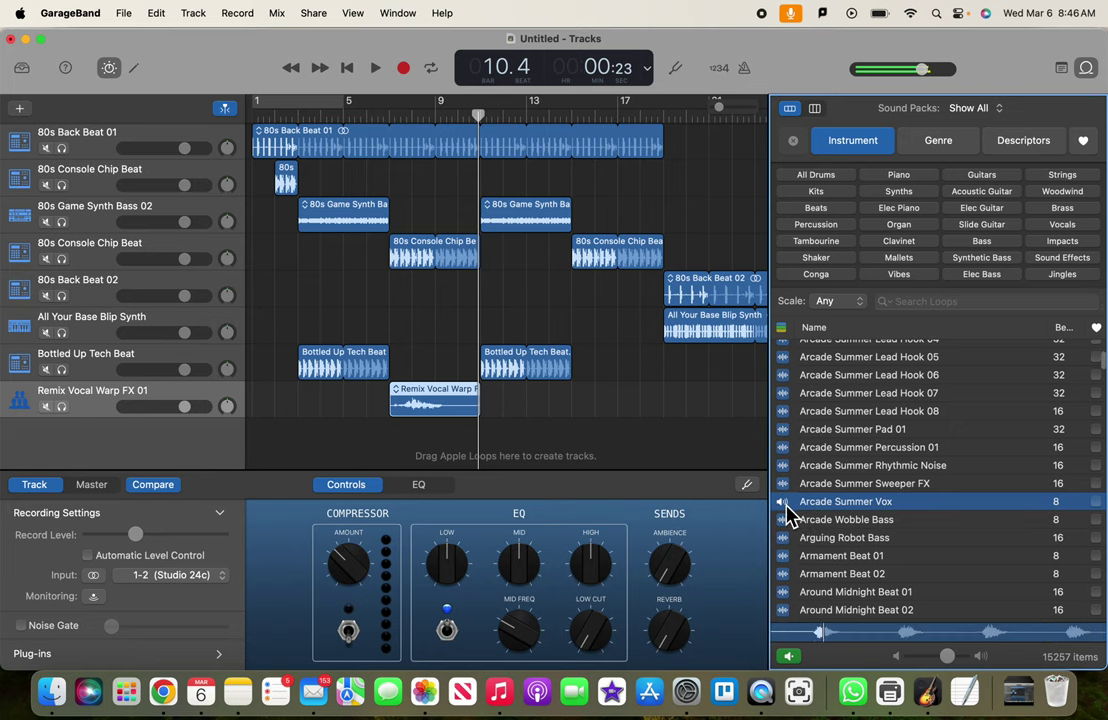
Drop Arcade Summer Vox on a new track at bar 7, aligned with Remix Vocal Warp.
{"action": "left_click_drag", "start_coordinate": [787, 505], "coordinate": [392, 440]}
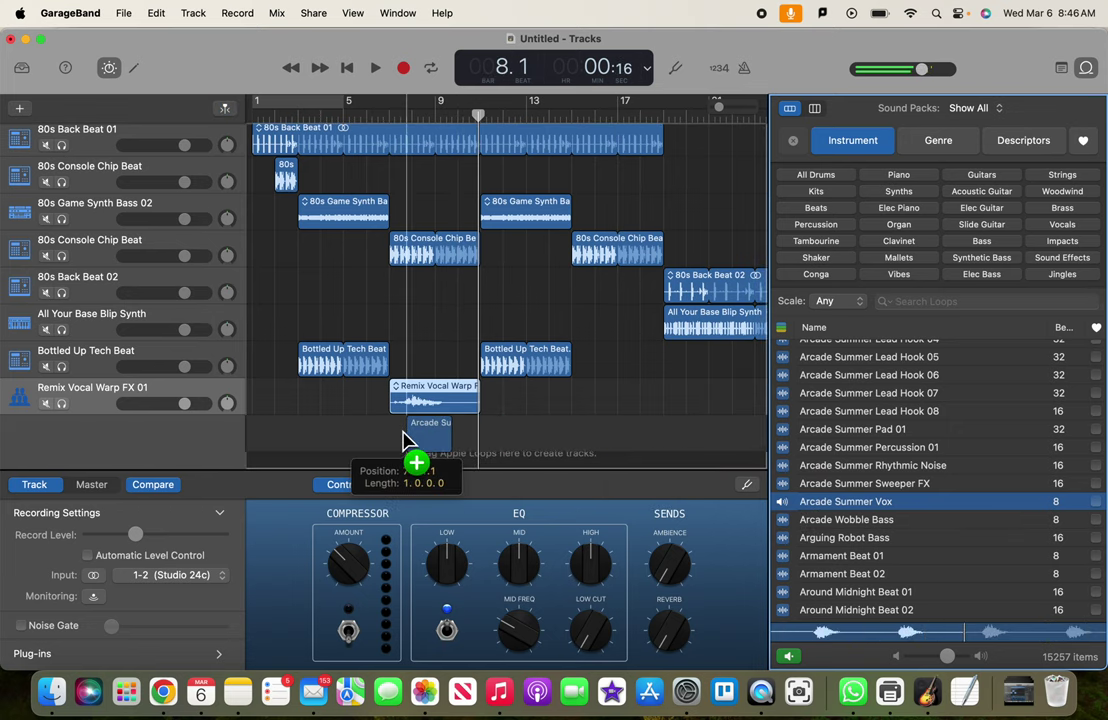
{"action": "left_click_drag", "start_coordinate": [392, 440], "coordinate": [393, 444]}
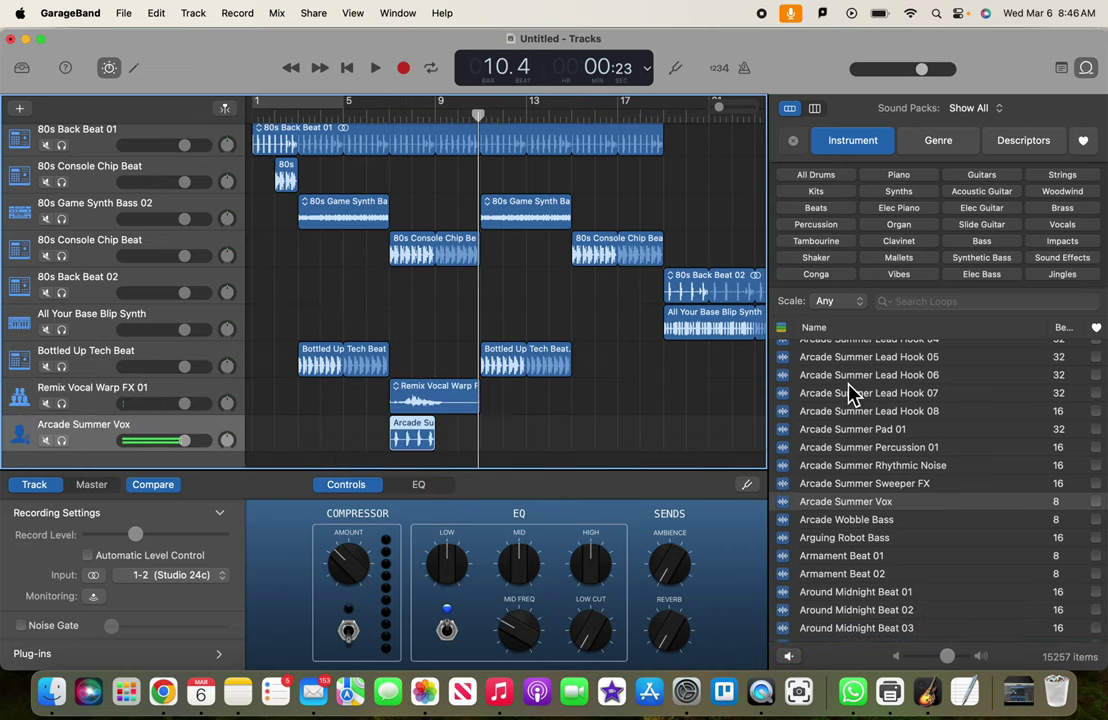
{"action": "scroll", "coordinate": [851, 400], "scroll_direction": "down", "scroll_amount": 3}
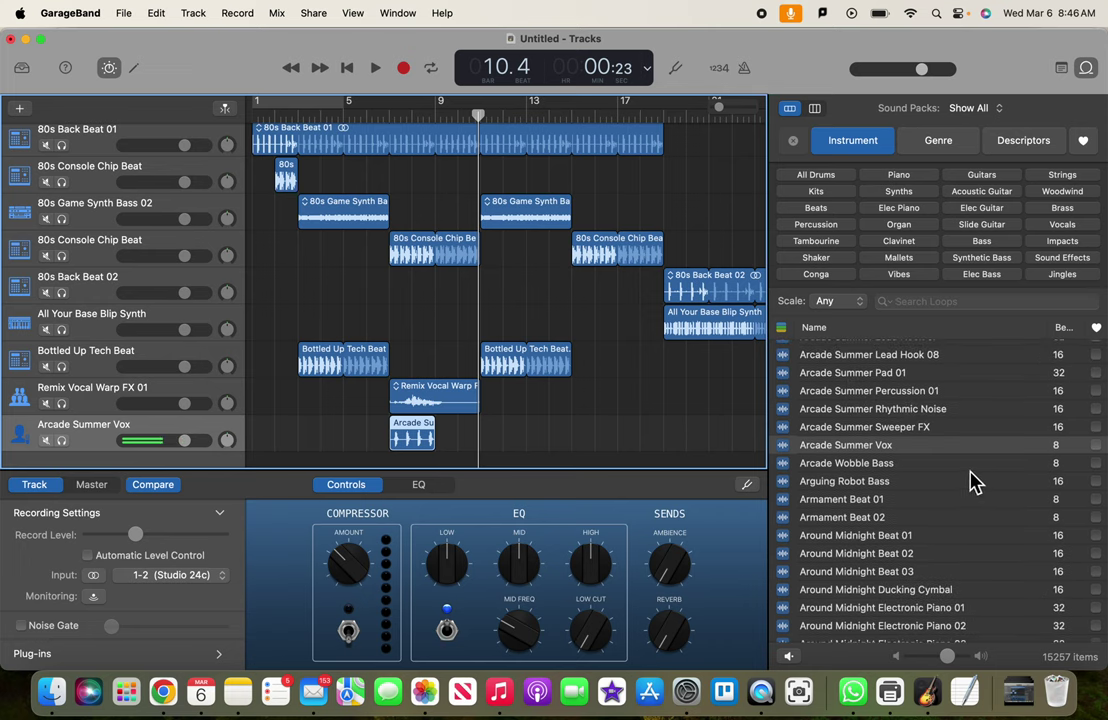
{"action": "scroll", "coordinate": [965, 482], "scroll_direction": "down", "scroll_amount": 10}
Preview Endless Streets Vox Atmospheres 02 and drop it on a new track at bar 9.
{"action": "left_click_drag", "start_coordinate": [1104, 370], "coordinate": [1100, 425]}
{"action": "scroll", "coordinate": [930, 490], "scroll_direction": "down", "scroll_amount": 5}
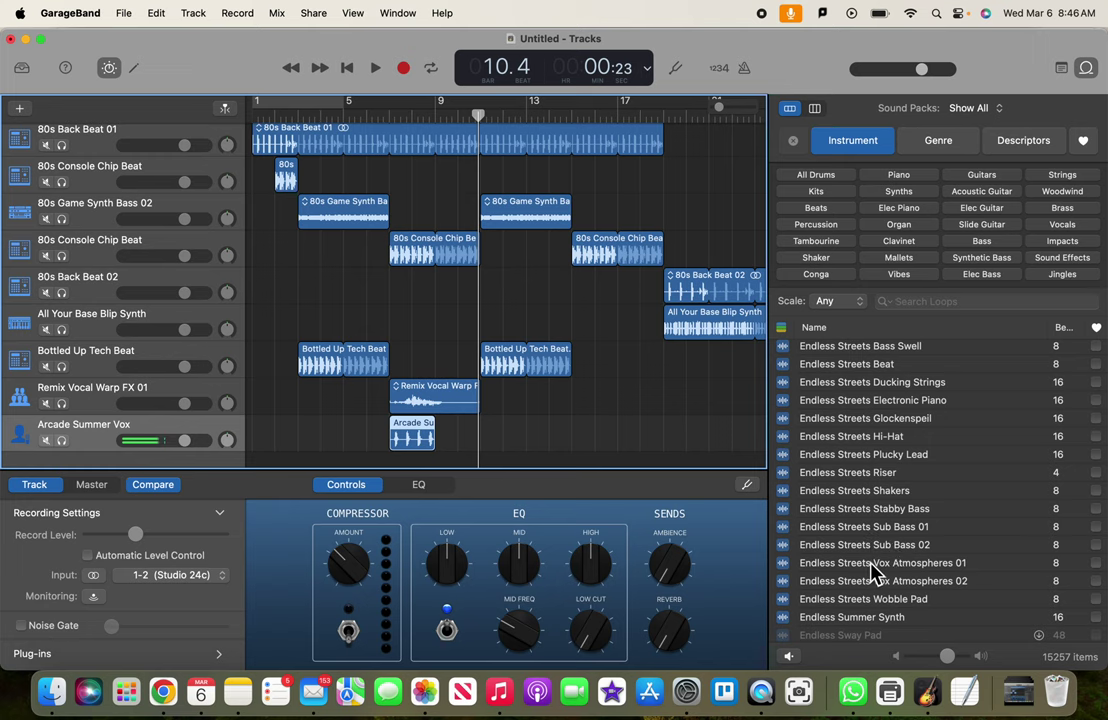
{"action": "left_click", "coordinate": [870, 588]}
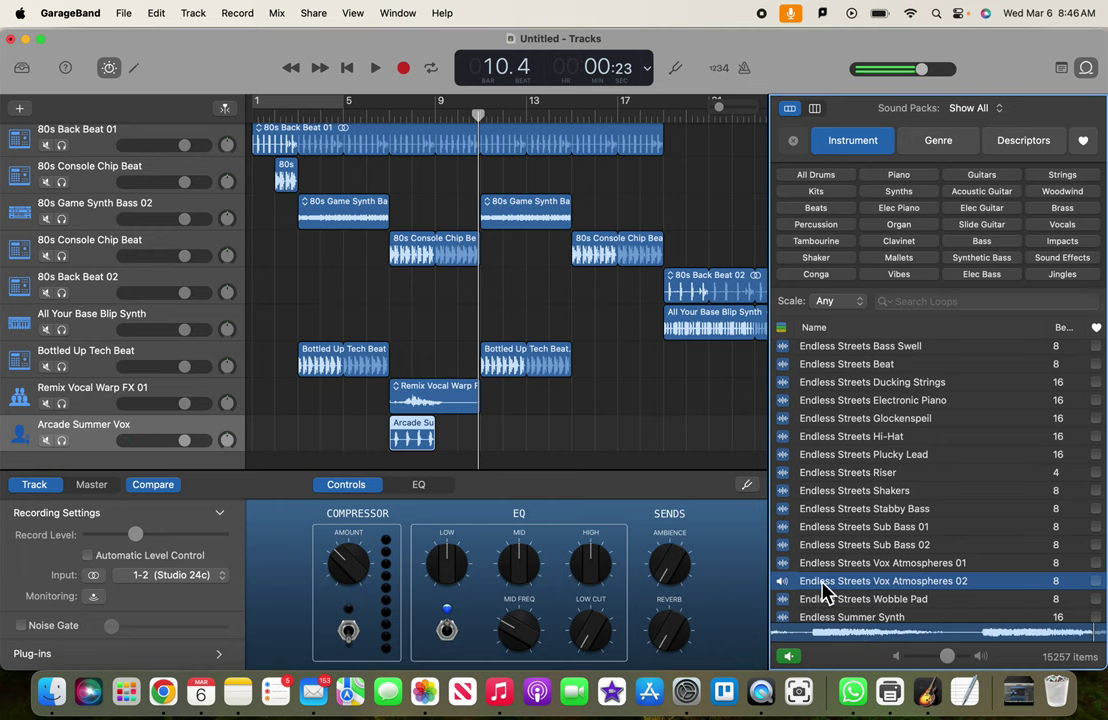
{"action": "left_click_drag", "start_coordinate": [822, 592], "coordinate": [437, 440]}
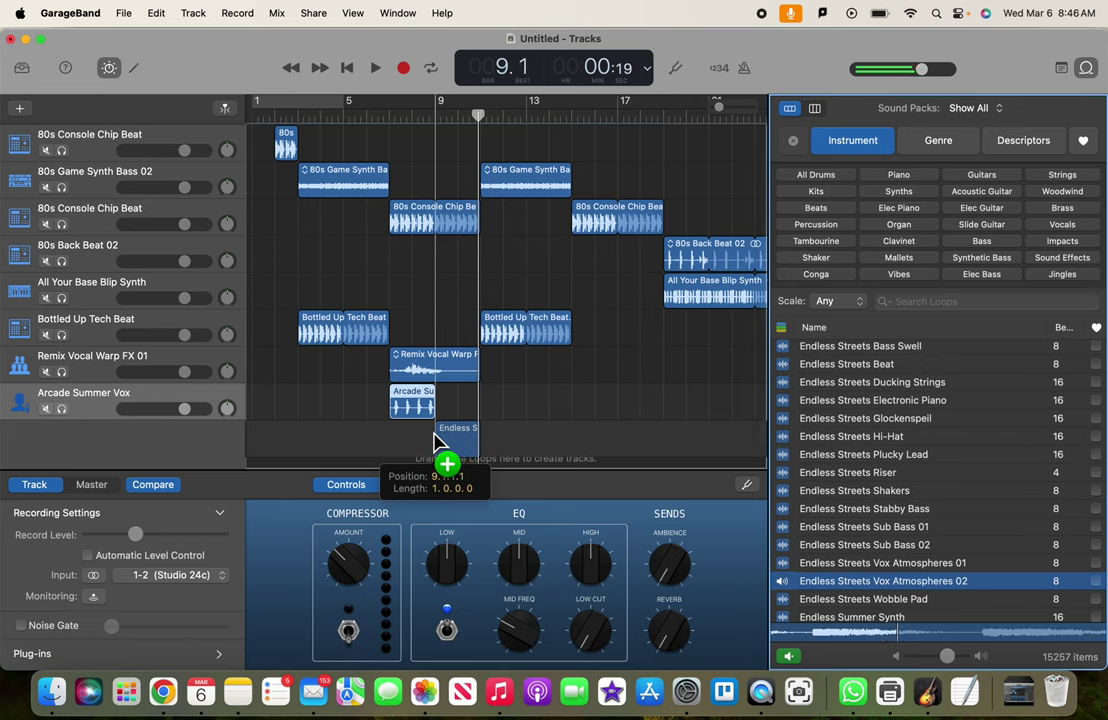
{"action": "left_click_drag", "start_coordinate": [437, 440], "coordinate": [437, 441]}
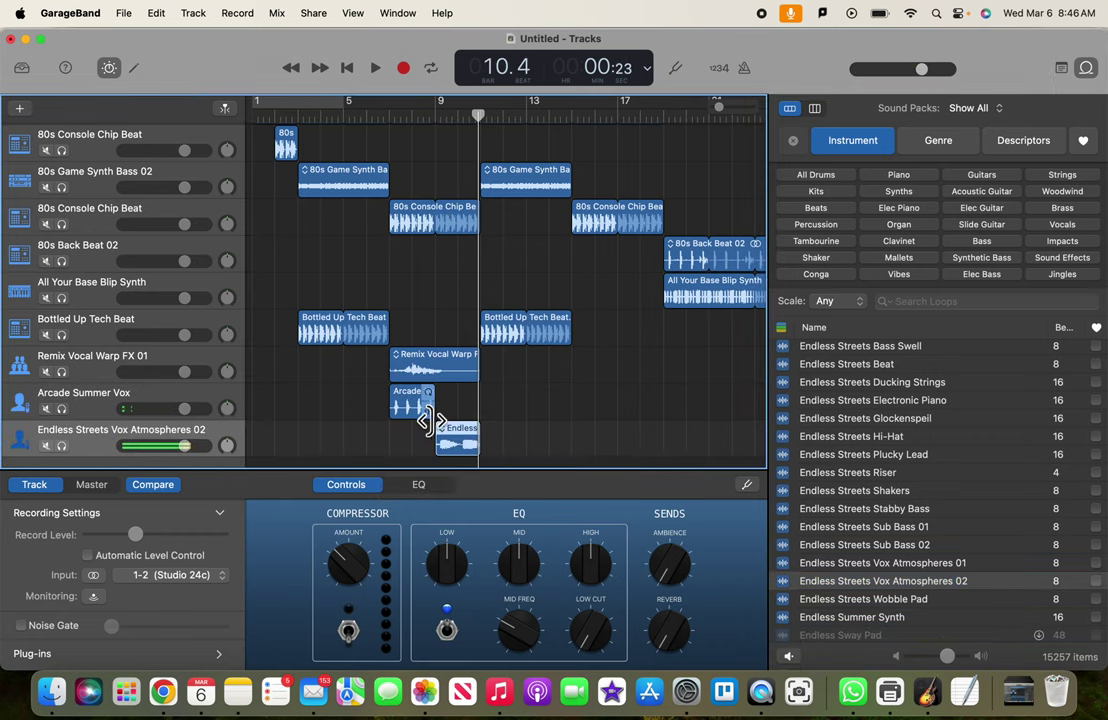
Play the arrangement from bar 5 and stop around bar 12.
{"action": "left_click", "coordinate": [376, 114]}
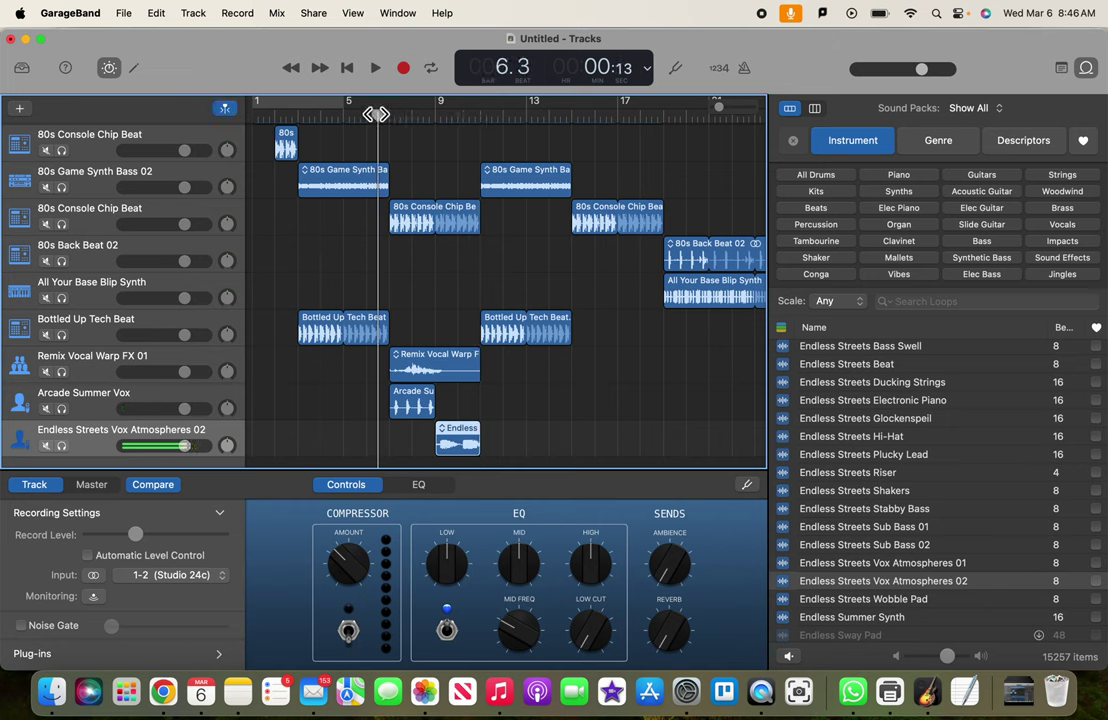
{"action": "left_click", "coordinate": [348, 113]}
{"action": "key", "text": "space"}
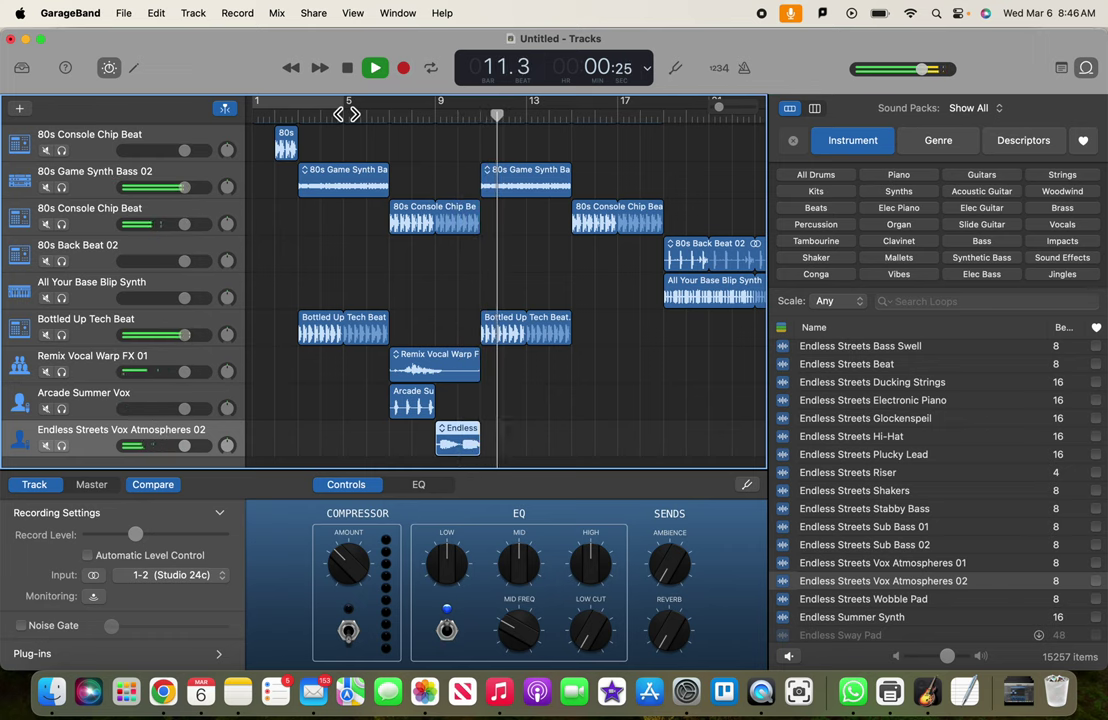
{"action": "scroll", "coordinate": [505, 280], "scroll_direction": "right", "scroll_amount": 1}
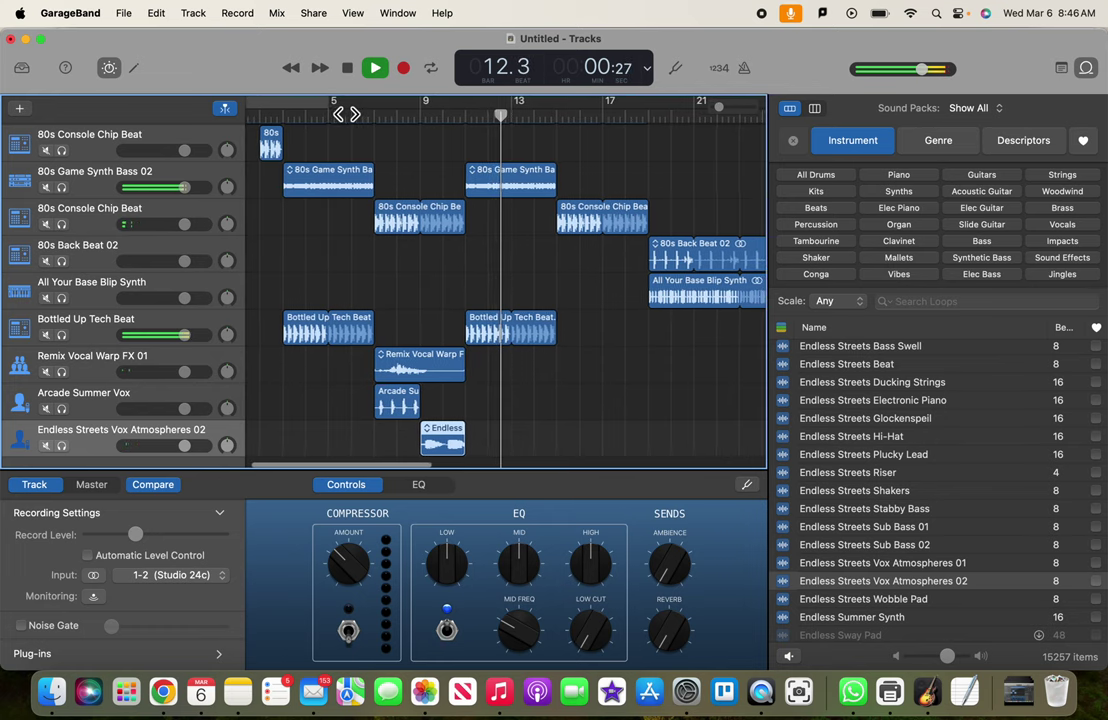
{"action": "key", "text": "space"}
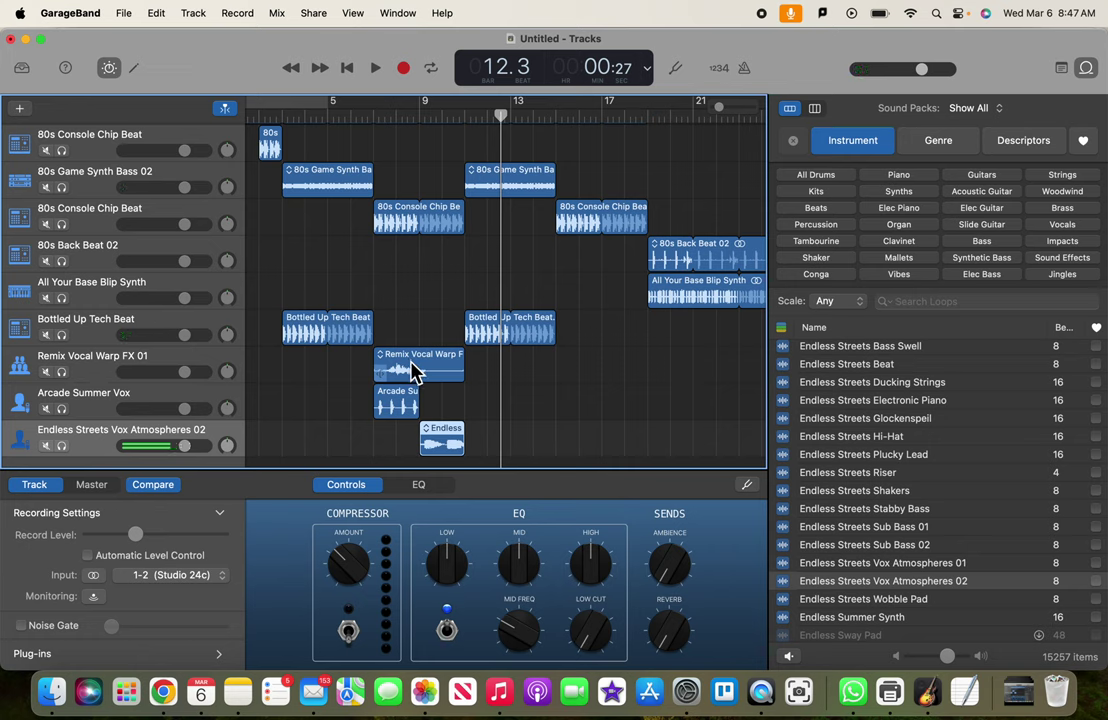
Move the Remix Vocal Warp FX 01 region to bar 3 and play the song from the start.
{"action": "mouse_move", "coordinate": [420, 366]}
{"action": "left_mouse_down"}
{"action": "mouse_move", "coordinate": [332, 370]}
{"action": "mouse_move", "coordinate": [320, 345]}
{"action": "left_mouse_up"}
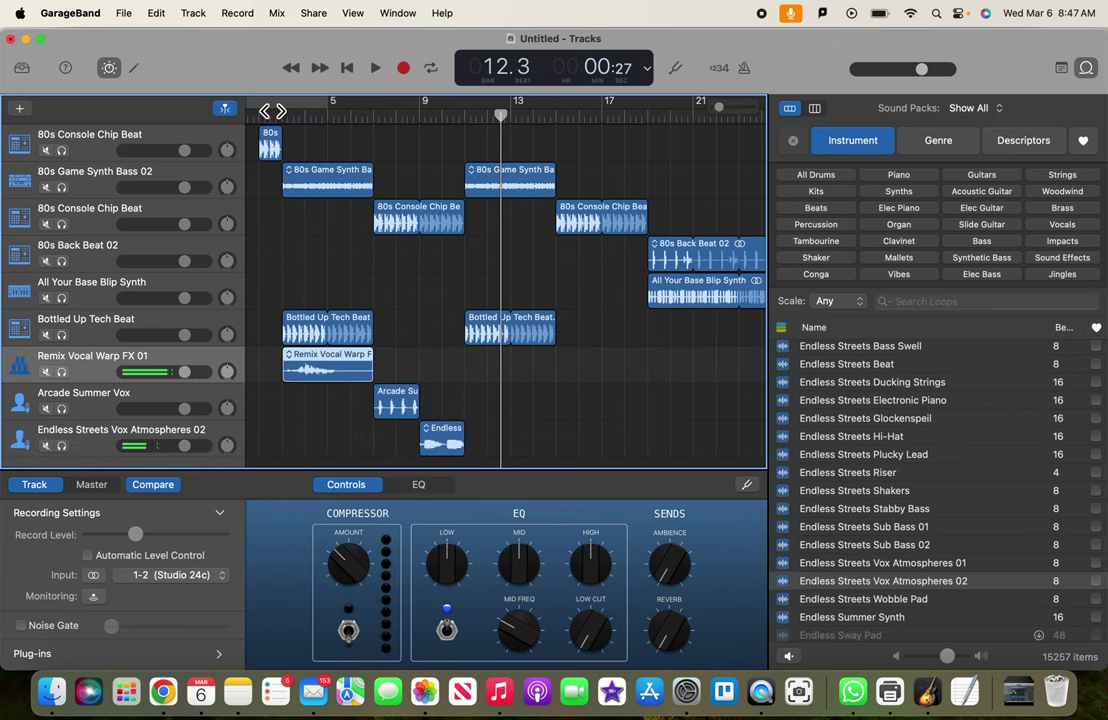
{"action": "left_click", "coordinate": [349, 68]}
{"action": "left_click", "coordinate": [376, 70]}
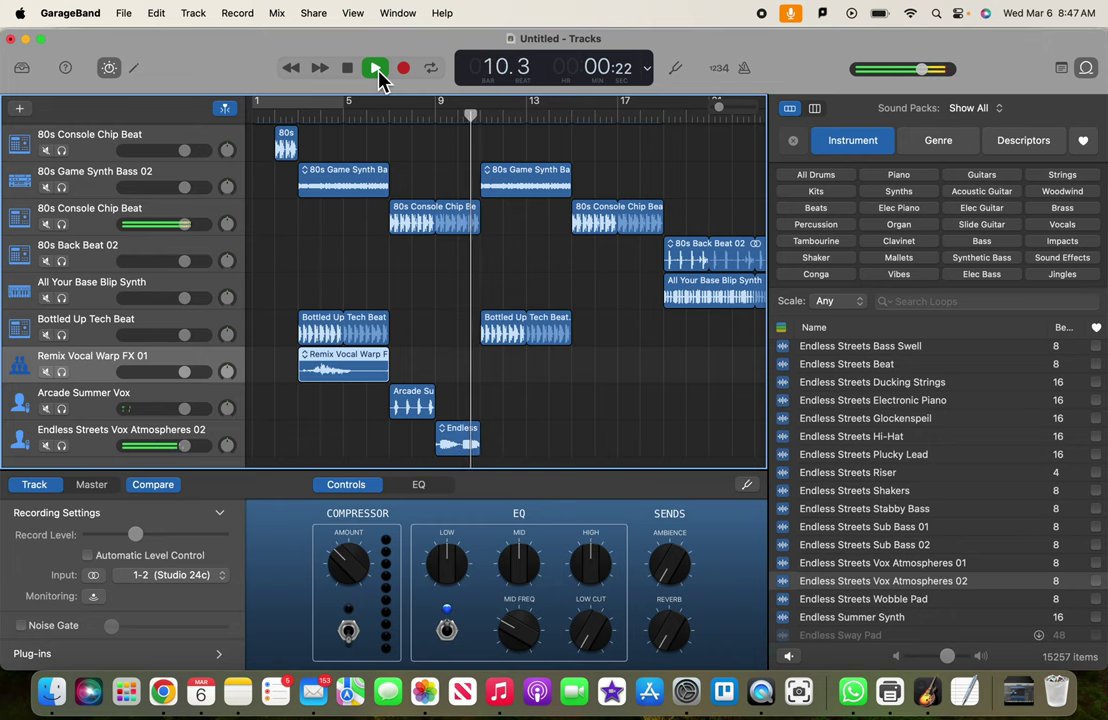
Stop playback and paste a copy of the Remix Vocal Warp FX 01 region at bar 11.
{"action": "left_click", "coordinate": [378, 72]}
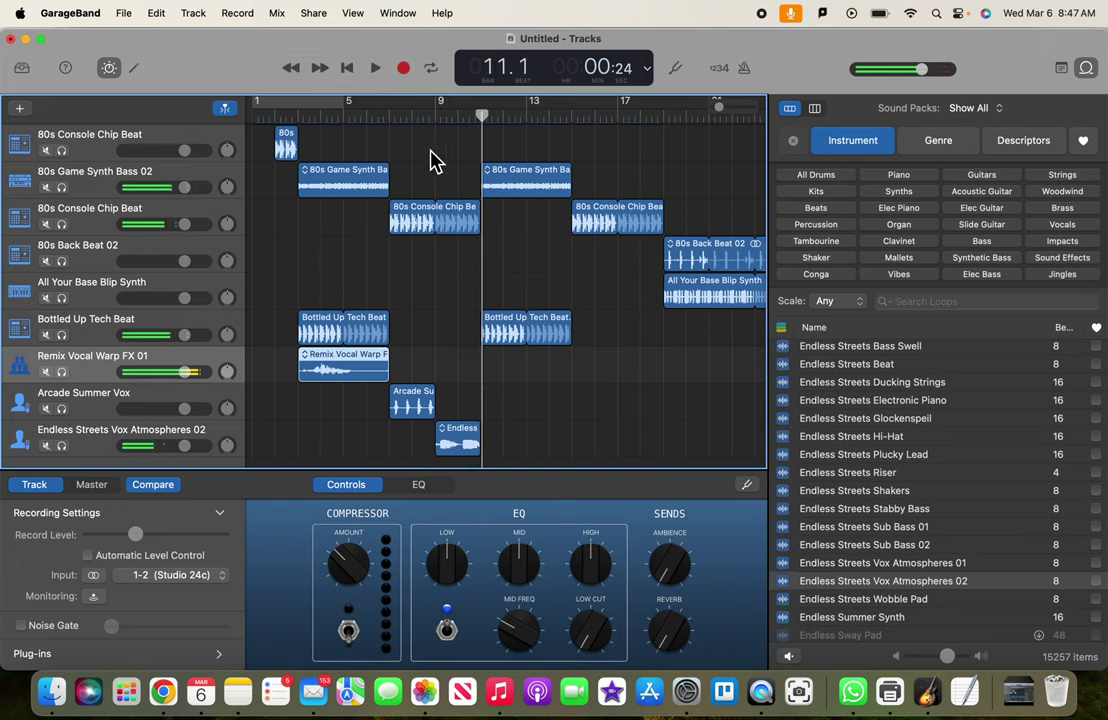
{"action": "scroll", "coordinate": [409, 330], "scroll_direction": "down", "scroll_amount": 2}
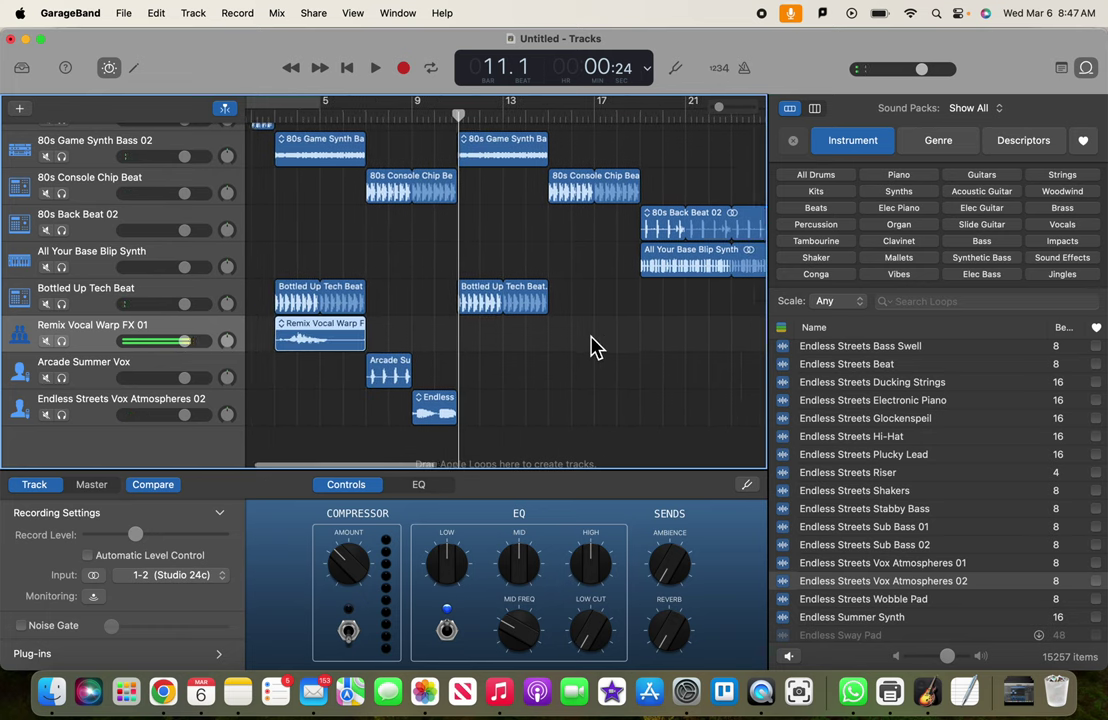
{"action": "scroll", "coordinate": [593, 346], "scroll_direction": "up", "scroll_amount": 1}
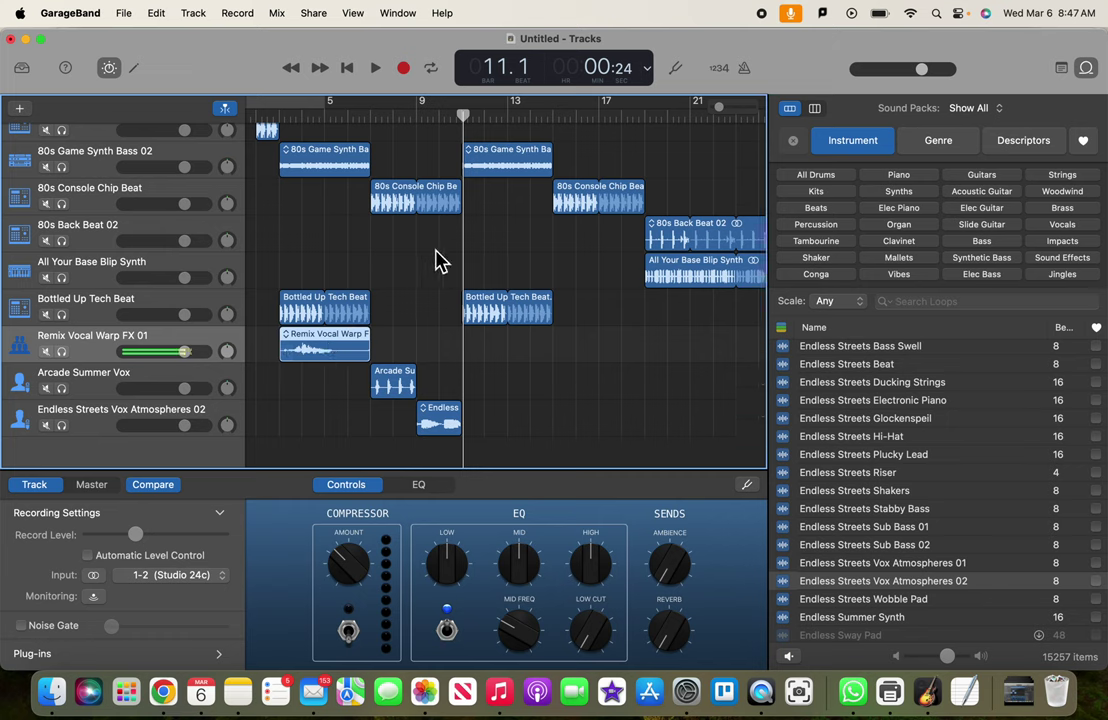
{"action": "key", "text": "super+v"}
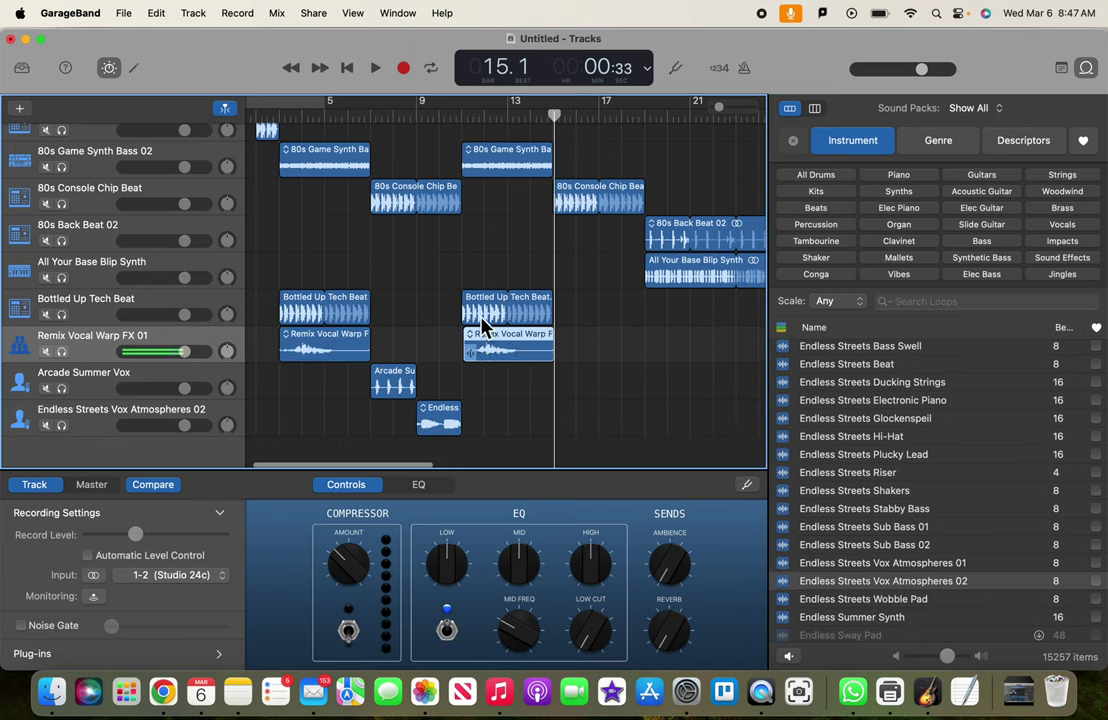
Set the playhead to bar 27 for another vocal warp copy, then select Arcade Summer Vox.
{"action": "scroll", "coordinate": [494, 351], "scroll_direction": "right", "scroll_amount": 5}
{"action": "scroll", "coordinate": [494, 351], "scroll_direction": "right", "scroll_amount": 3}
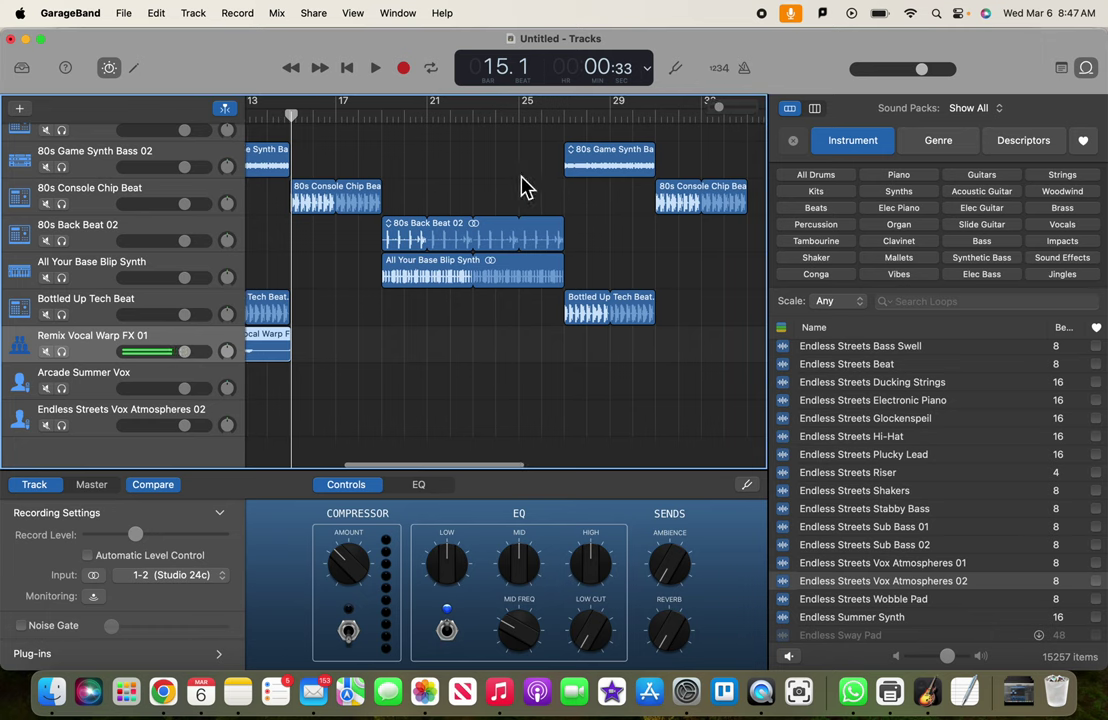
{"action": "left_click", "coordinate": [564, 119]}
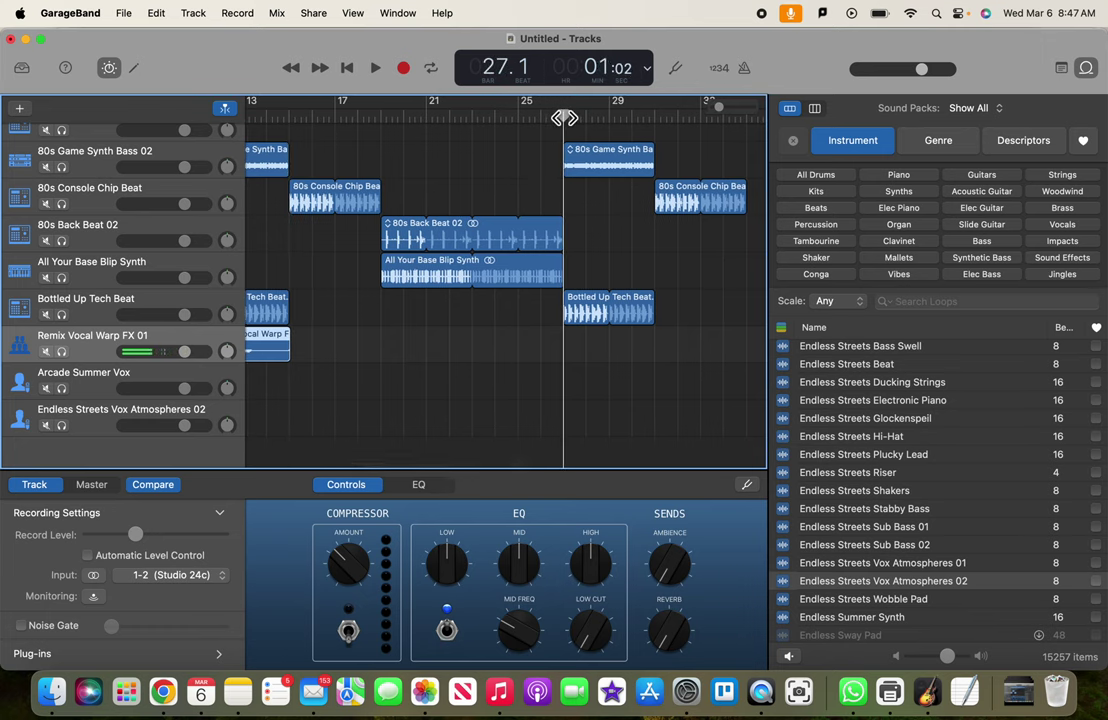
{"action": "scroll", "coordinate": [564, 119], "scroll_direction": "right", "scroll_amount": 4}
{"action": "scroll", "coordinate": [527, 403], "scroll_direction": "left", "scroll_amount": 9}
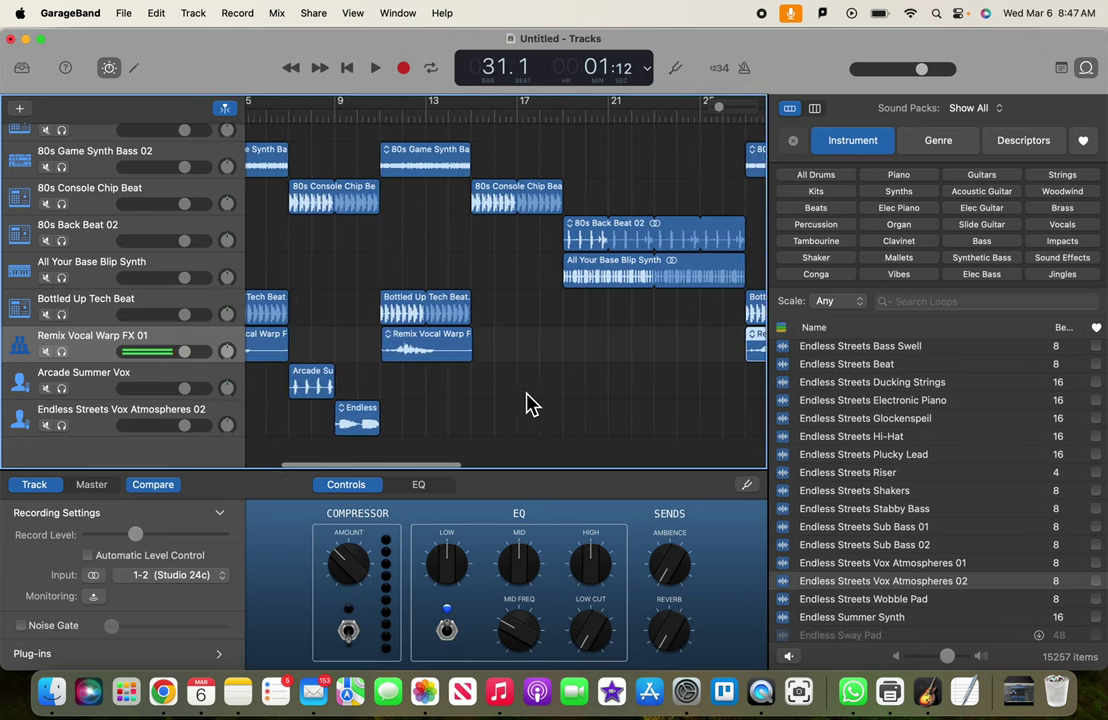
{"action": "scroll", "coordinate": [527, 403], "scroll_direction": "left", "scroll_amount": 5}
{"action": "left_click", "coordinate": [410, 390]}
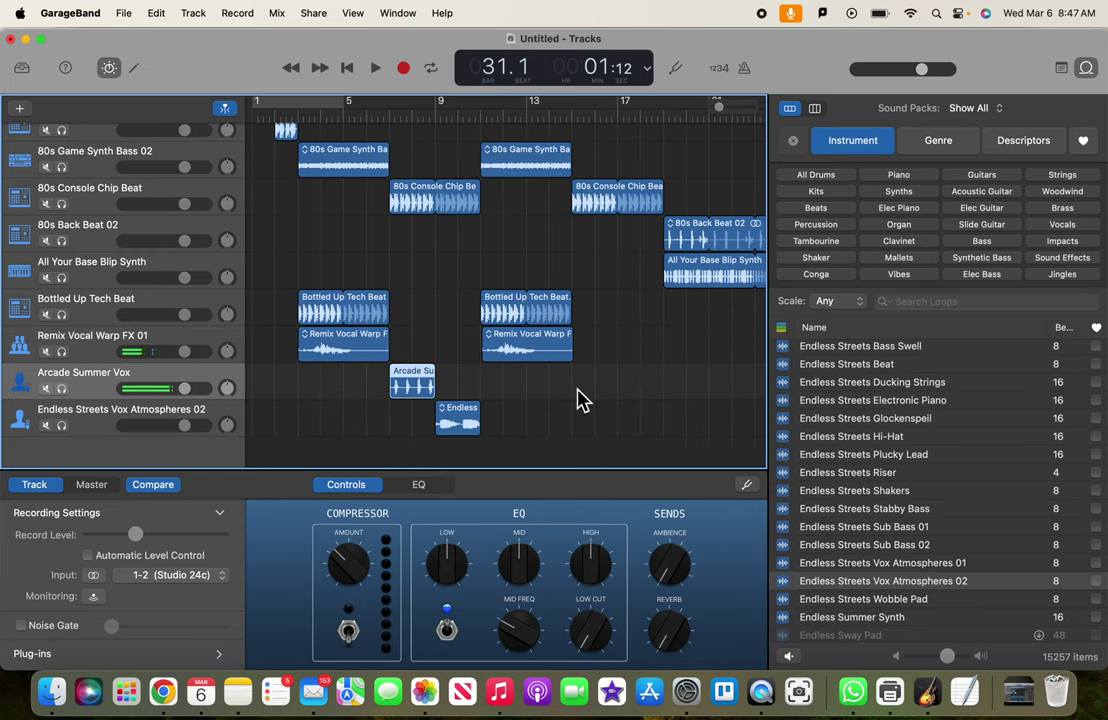
Place copies of the Arcade Summer Vox region at bars 15 and 31.
{"action": "left_click", "coordinate": [572, 115]}
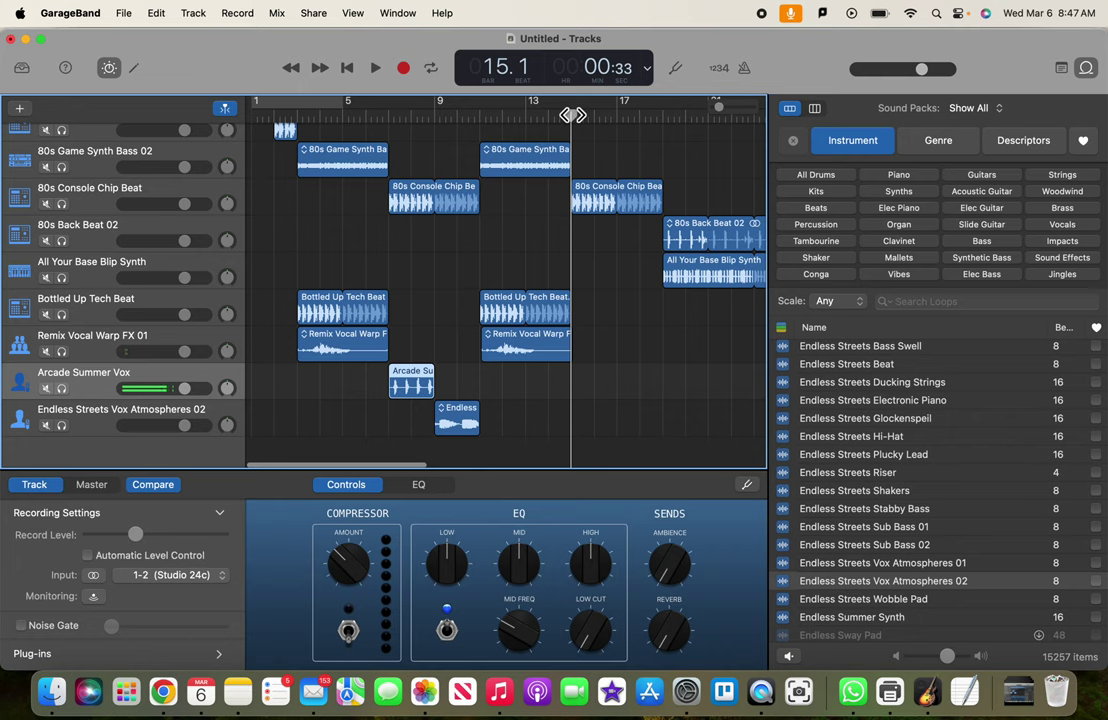
{"action": "scroll", "coordinate": [572, 115], "scroll_direction": "right", "scroll_amount": 2}
{"action": "left_click", "coordinate": [572, 115]}
{"action": "scroll", "coordinate": [572, 115], "scroll_direction": "right", "scroll_amount": 6}
{"action": "scroll", "coordinate": [572, 115], "scroll_direction": "right", "scroll_amount": 4}
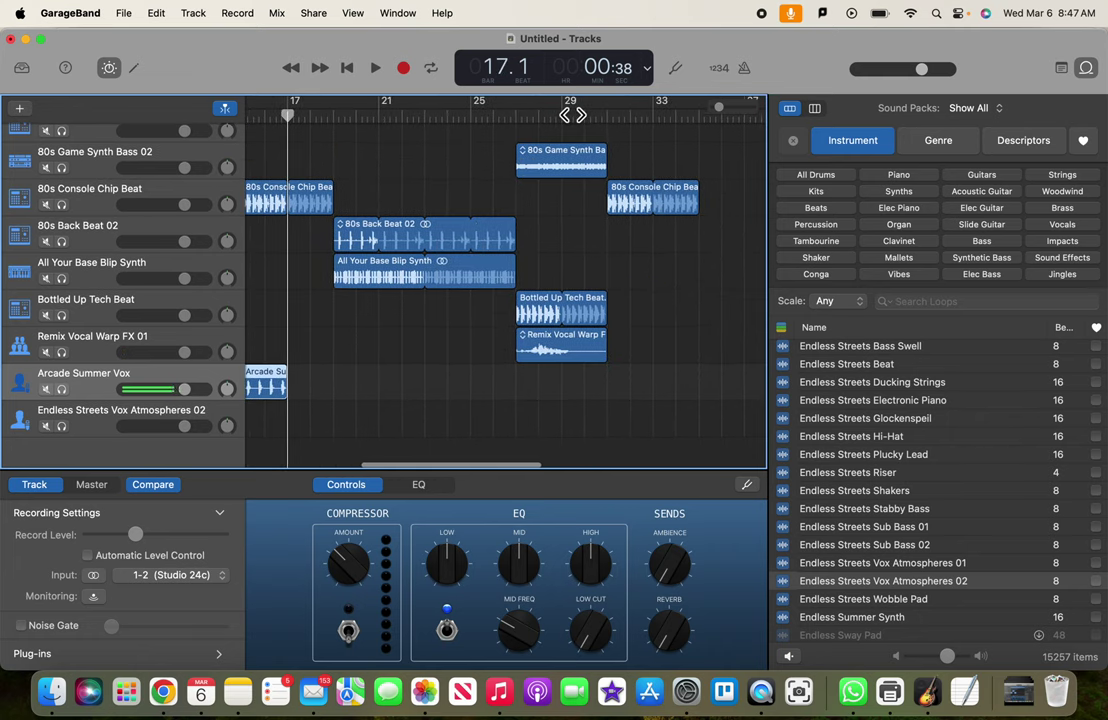
{"action": "left_click", "coordinate": [605, 115]}
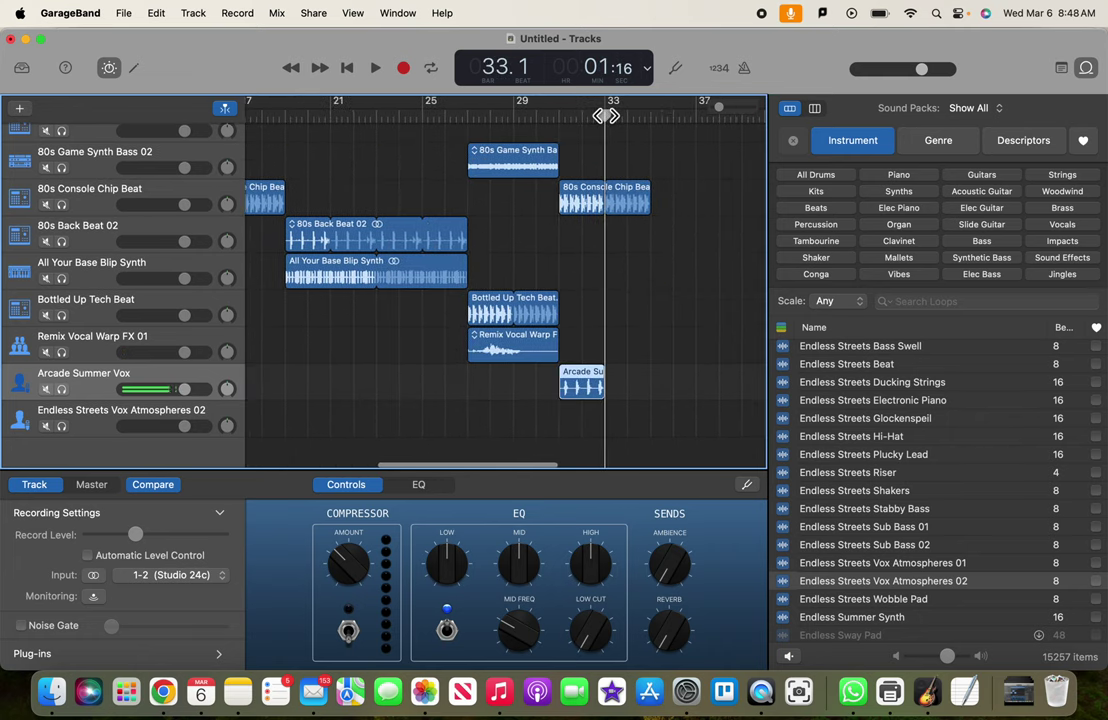
{"action": "scroll", "coordinate": [502, 280], "scroll_direction": "left", "scroll_amount": 8}
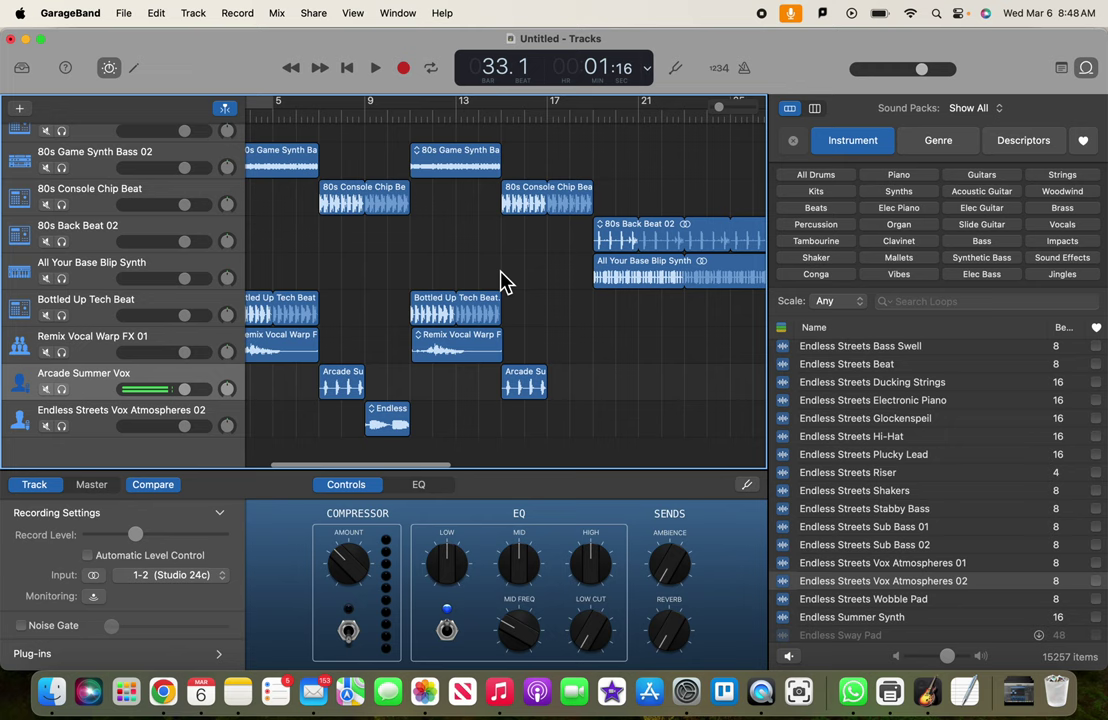
Copy the Endless Streets Vox Atmospheres 02 region to bars 17 and 33.
{"action": "left_click", "coordinate": [397, 418]}
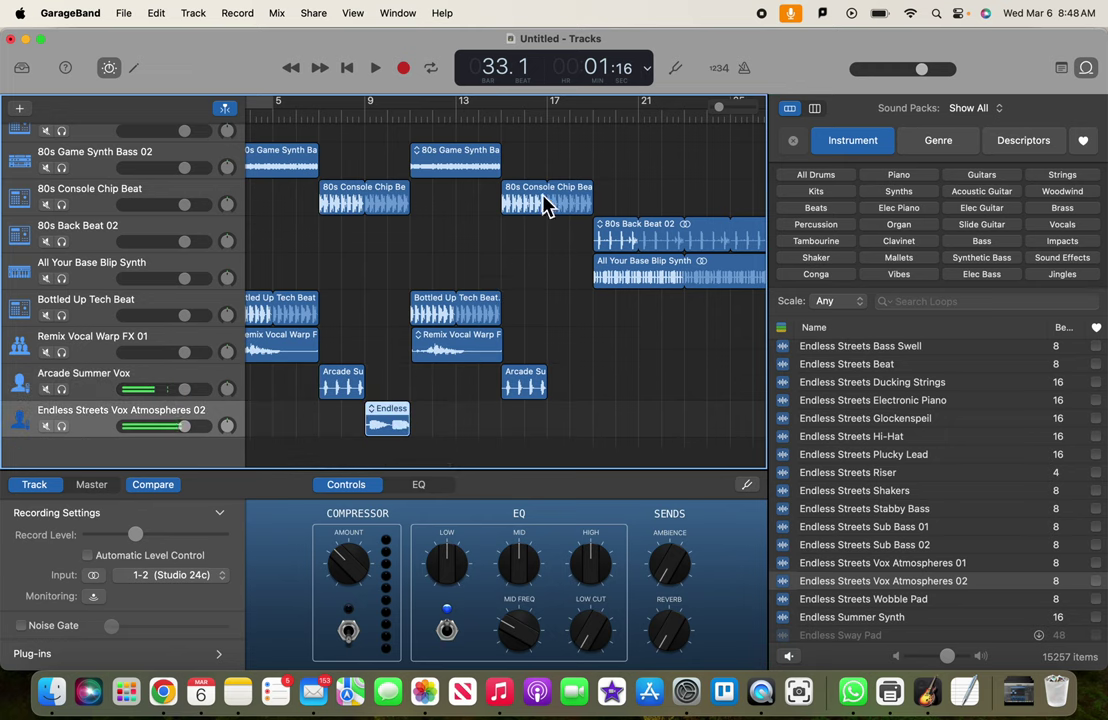
{"action": "left_click", "coordinate": [548, 115]}
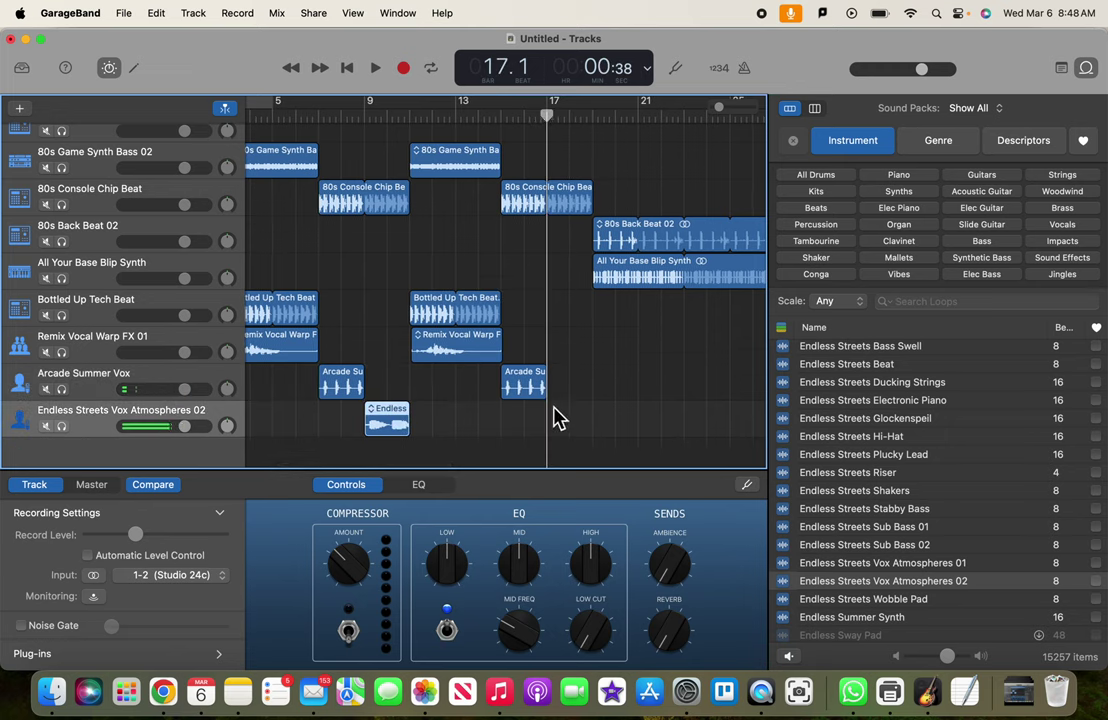
{"action": "scroll", "coordinate": [575, 432], "scroll_direction": "right", "scroll_amount": 10}
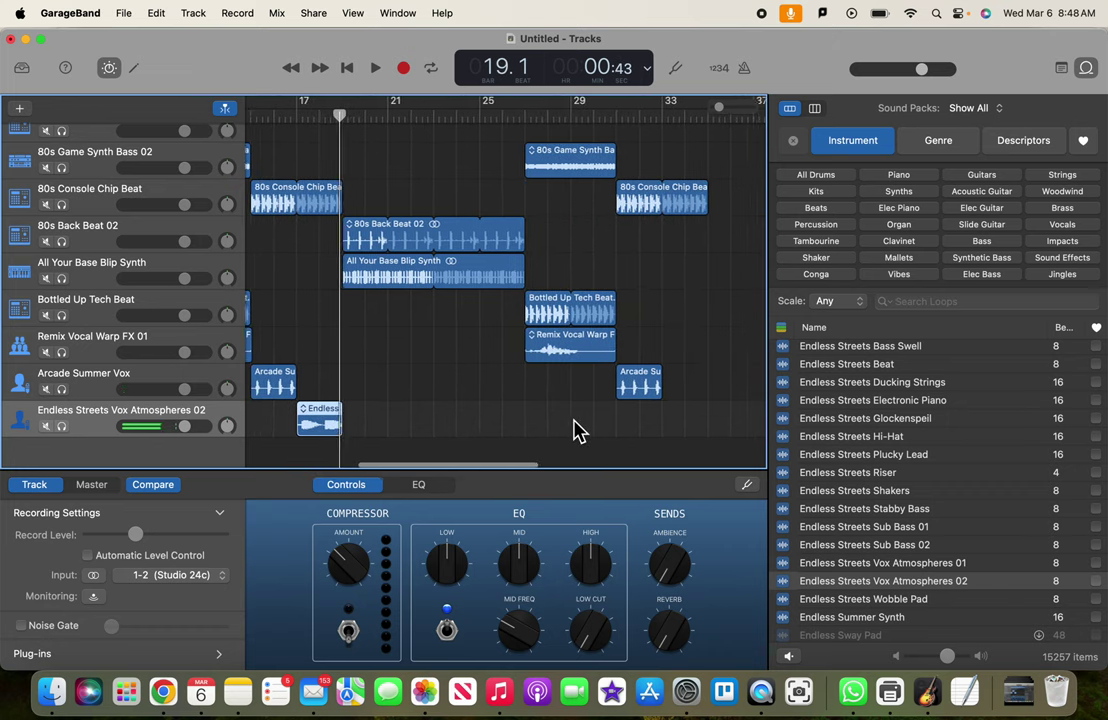
{"action": "left_click", "coordinate": [654, 115]}
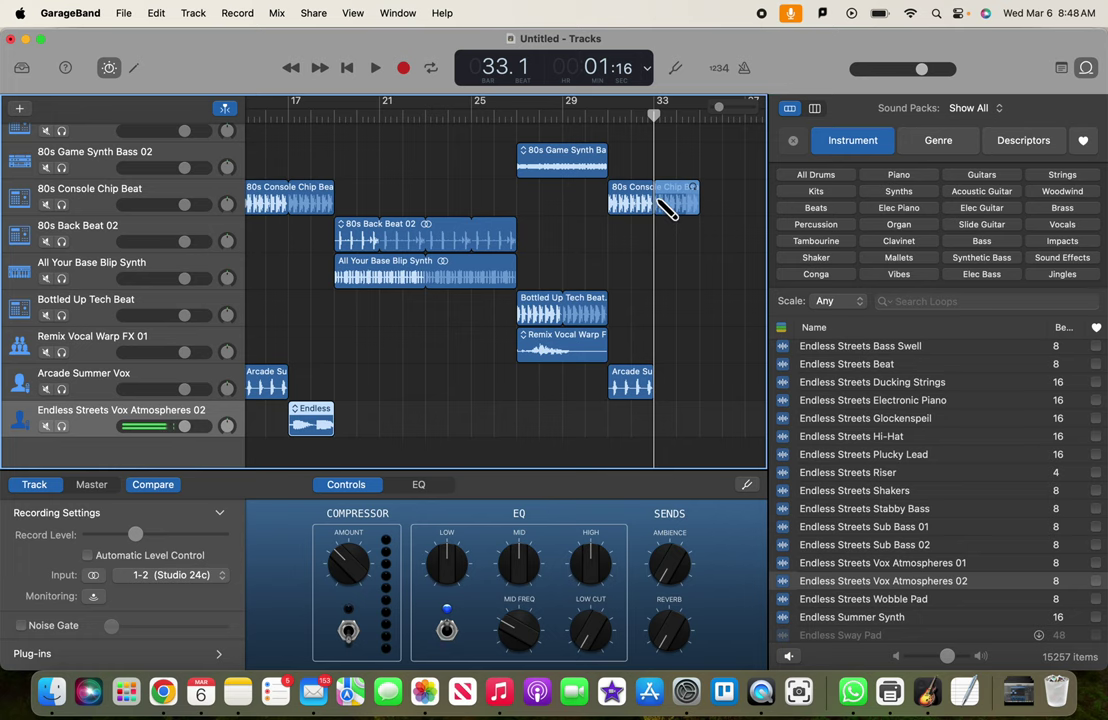
{"action": "scroll", "coordinate": [527, 359], "scroll_direction": "left", "scroll_amount": 5}
{"action": "scroll", "coordinate": [527, 359], "scroll_direction": "left", "scroll_amount": 5}
{"action": "scroll", "coordinate": [527, 359], "scroll_direction": "left", "scroll_amount": 5}
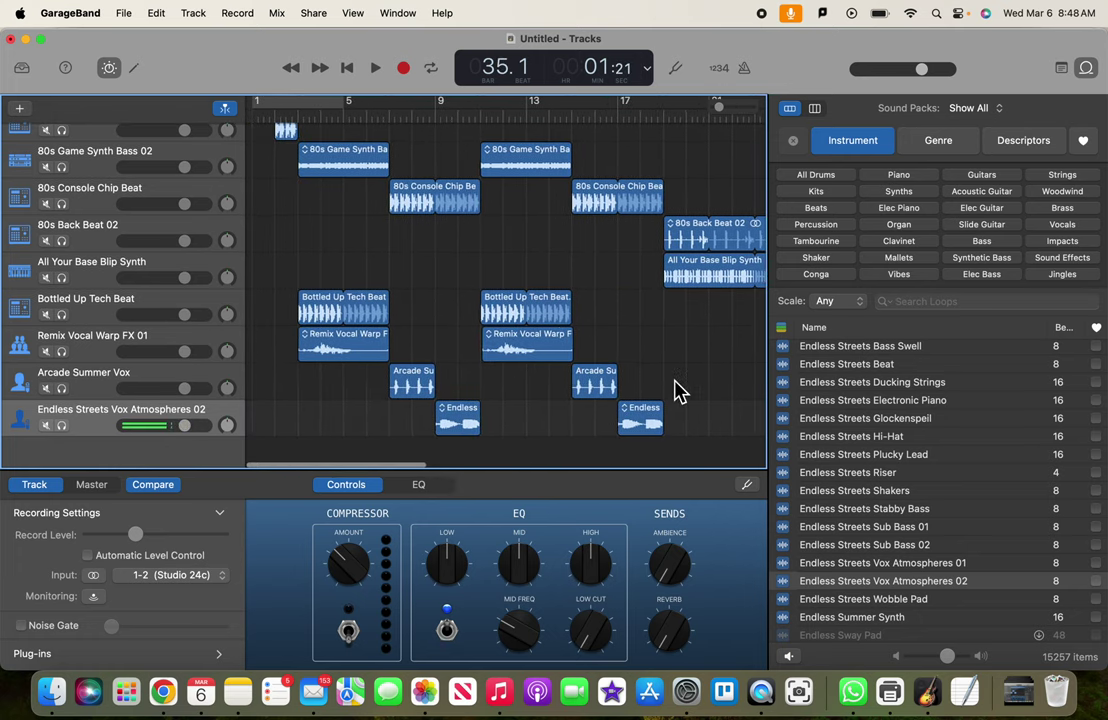
{"action": "scroll", "coordinate": [676, 390], "scroll_direction": "right", "scroll_amount": 3}
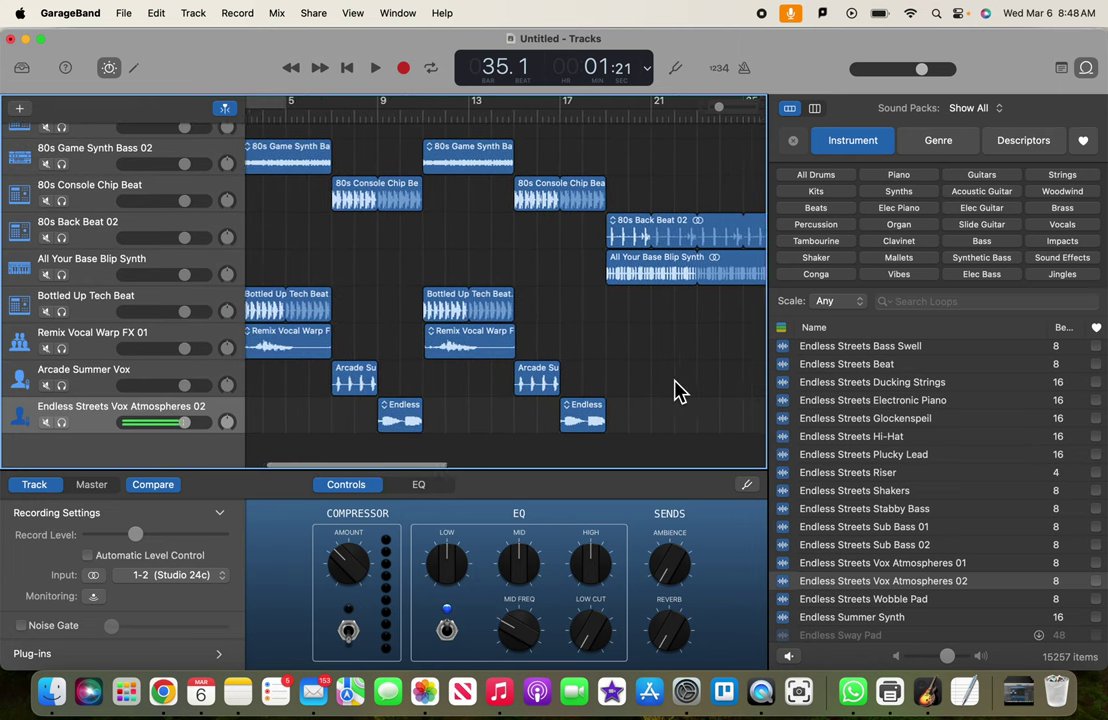
{"action": "scroll", "coordinate": [676, 390], "scroll_direction": "left", "scroll_amount": 1}
{"action": "scroll", "coordinate": [676, 390], "scroll_direction": "left", "scroll_amount": 1}
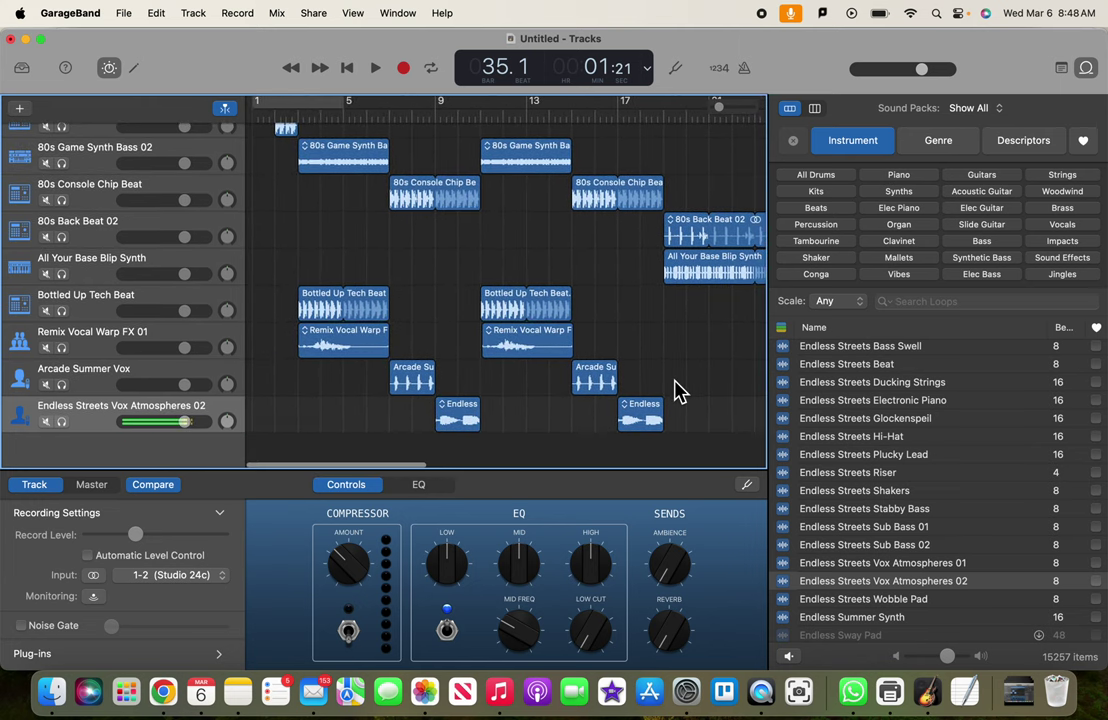
{"action": "scroll", "coordinate": [676, 390], "scroll_direction": "right", "scroll_amount": 1}
{"action": "scroll", "coordinate": [676, 390], "scroll_direction": "right", "scroll_amount": 5}
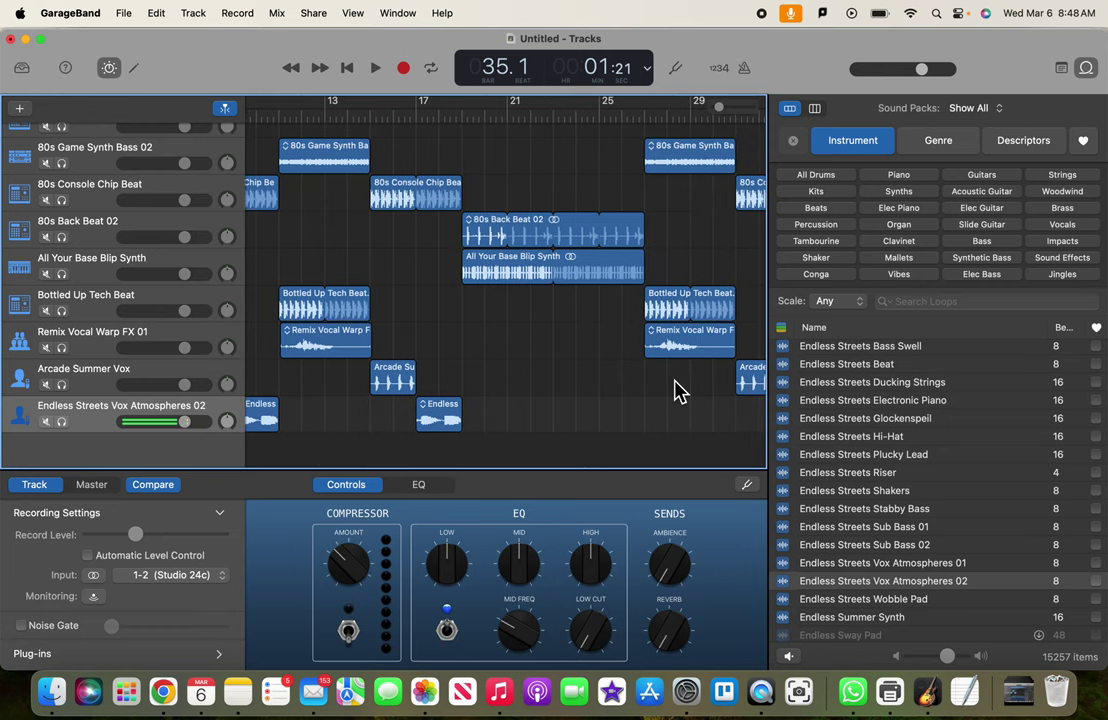
{"action": "scroll", "coordinate": [676, 390], "scroll_direction": "right", "scroll_amount": 3}
{"action": "scroll", "coordinate": [676, 390], "scroll_direction": "right", "scroll_amount": 4}
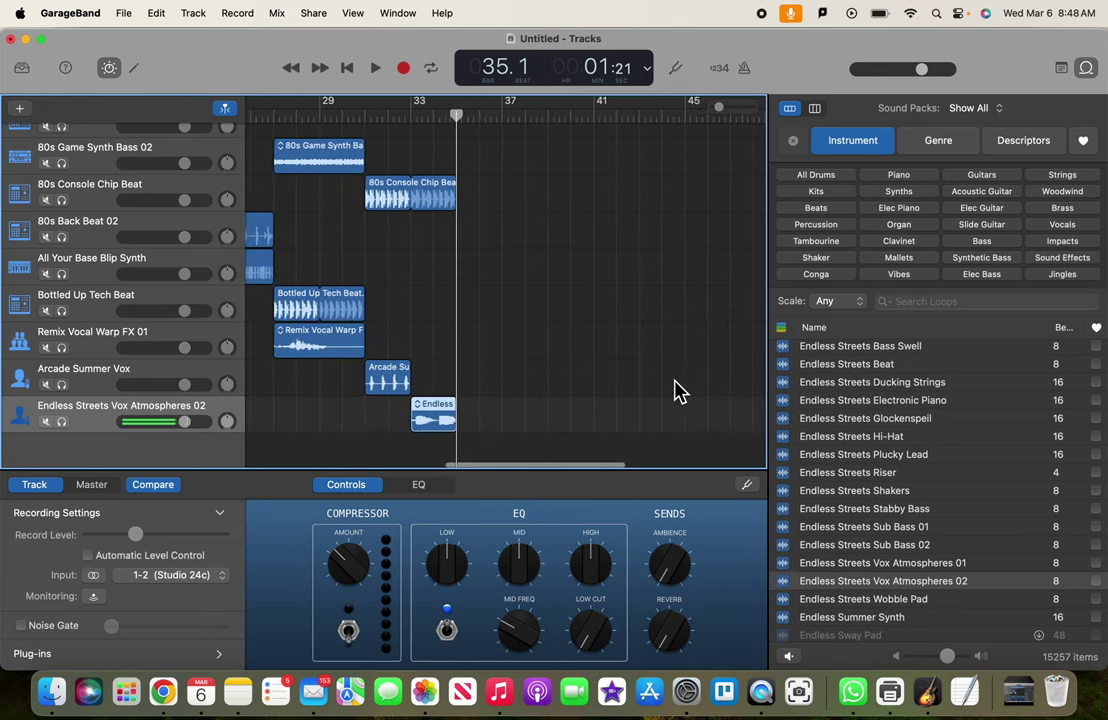
{"action": "scroll", "coordinate": [676, 390], "scroll_direction": "left", "scroll_amount": 1}
{"action": "scroll", "coordinate": [676, 390], "scroll_direction": "left", "scroll_amount": 5}
{"action": "scroll", "coordinate": [676, 390], "scroll_direction": "right", "scroll_amount": 5}
{"action": "scroll", "coordinate": [676, 390], "scroll_direction": "up", "scroll_amount": 2}
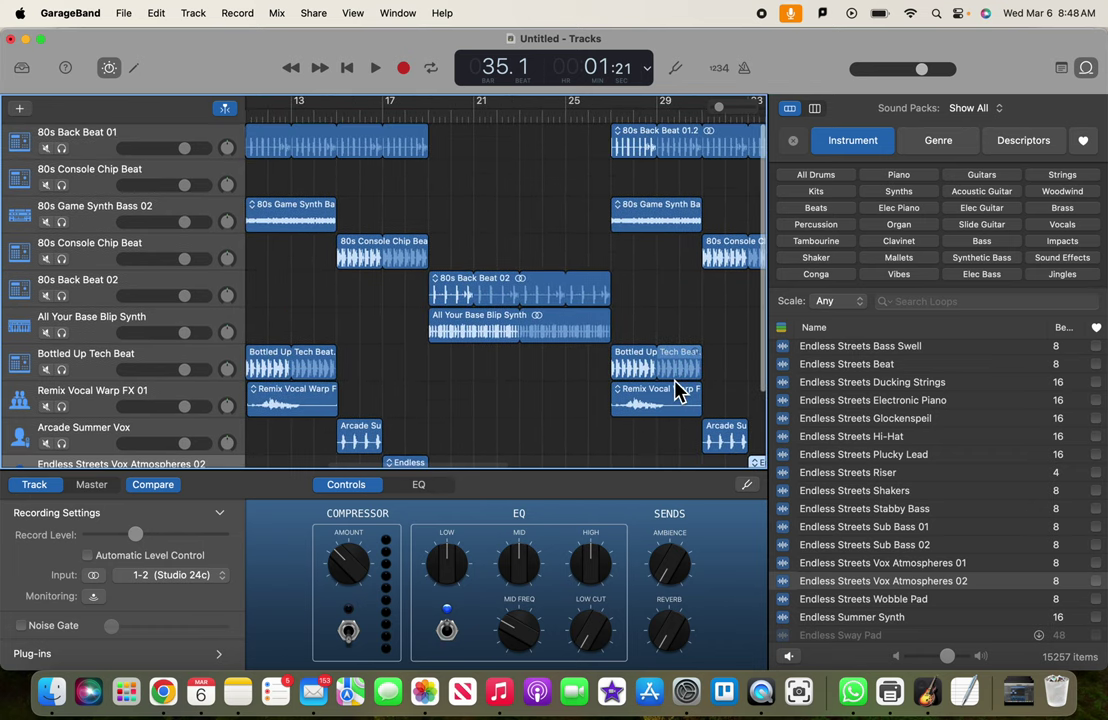
{"action": "scroll", "coordinate": [676, 390], "scroll_direction": "left", "scroll_amount": 2}
{"action": "scroll", "coordinate": [676, 390], "scroll_direction": "right", "scroll_amount": 1}
{"action": "scroll", "coordinate": [676, 390], "scroll_direction": "right", "scroll_amount": 2}
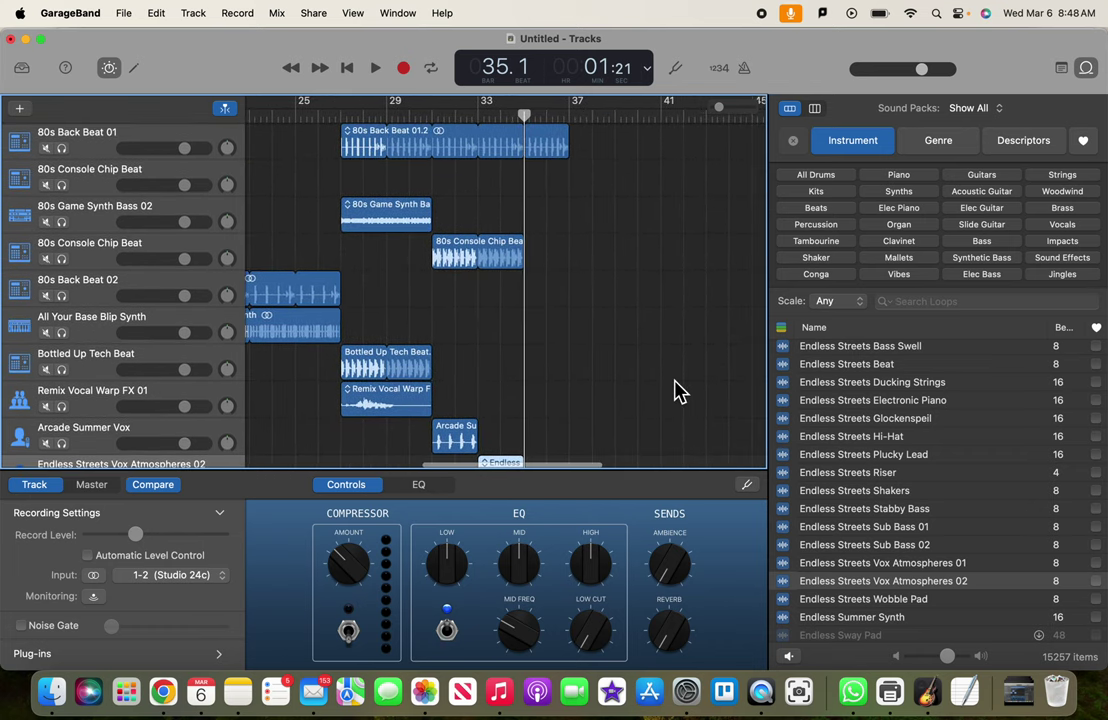
{"action": "scroll", "coordinate": [674, 390], "scroll_direction": "right", "scroll_amount": 2}
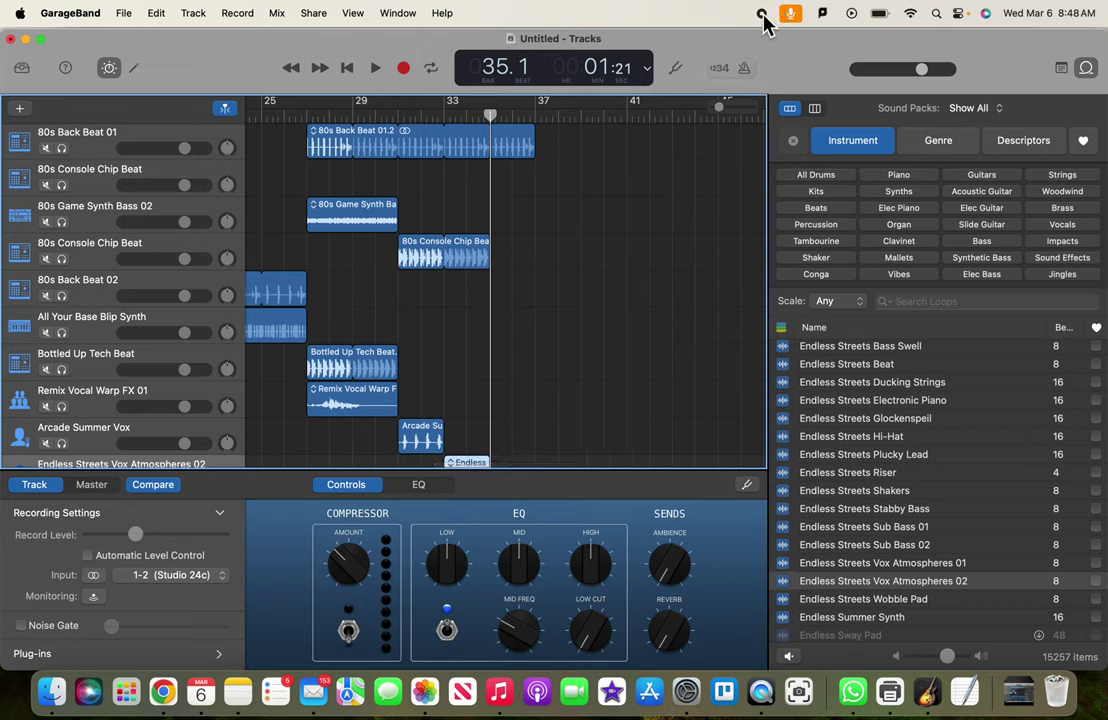